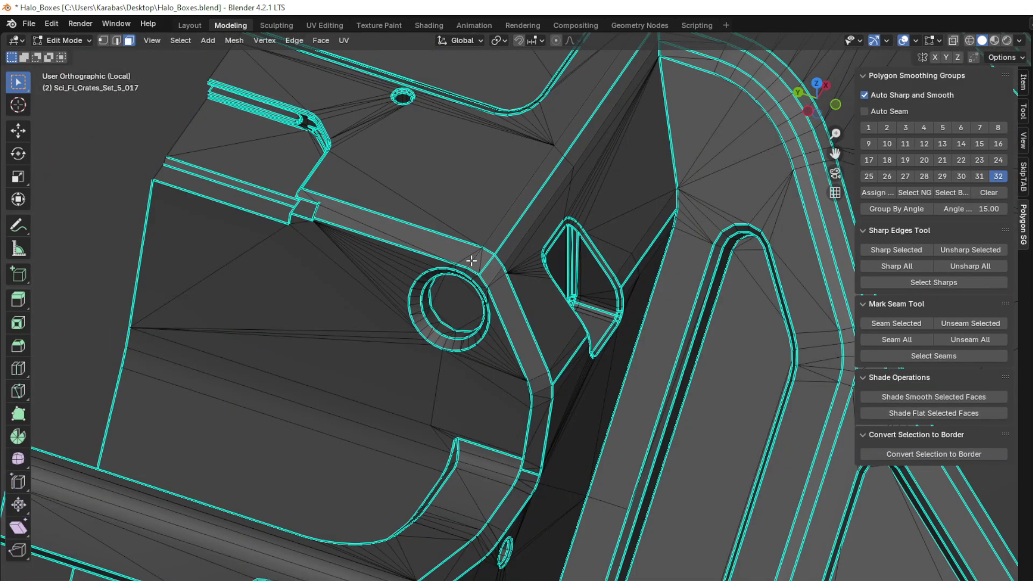
- Select a bevel-strip face on the sci-fi crate and grow the selection along the whole strip
left_click(448, 251)
middle_click_drag(448, 251, 436, 335)
left_click(337, 212)
scroll(376, 248, "down", 5)
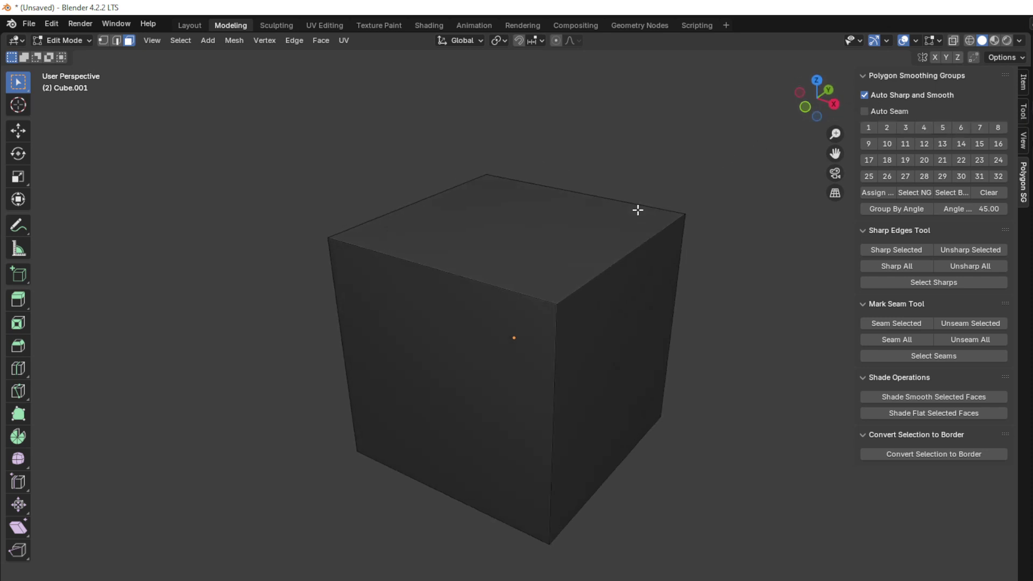
- Assign the cube's top face to smoothing group 1 and reselect it to verify
left_click(623, 228)
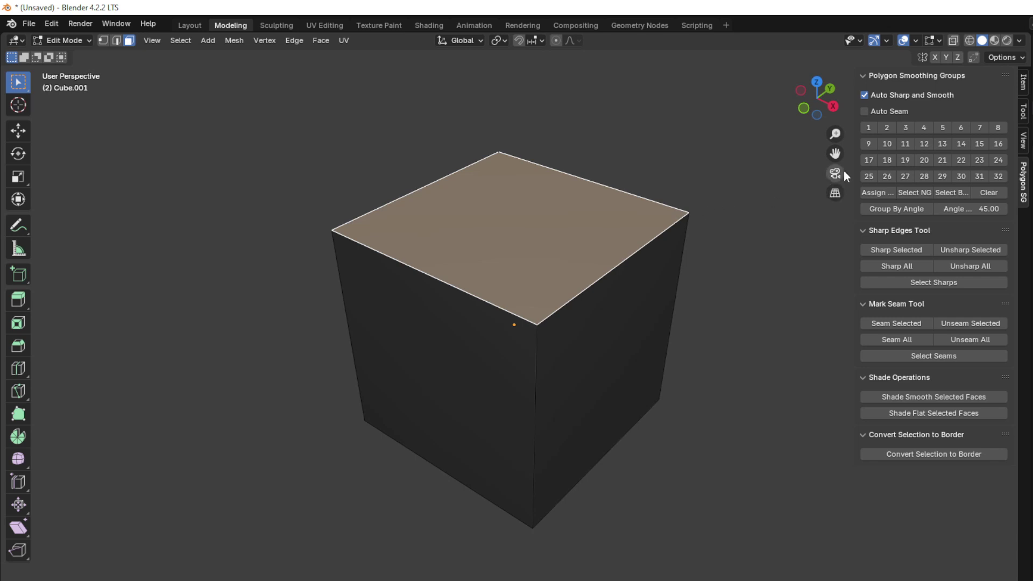
left_click(871, 127)
left_click(741, 262)
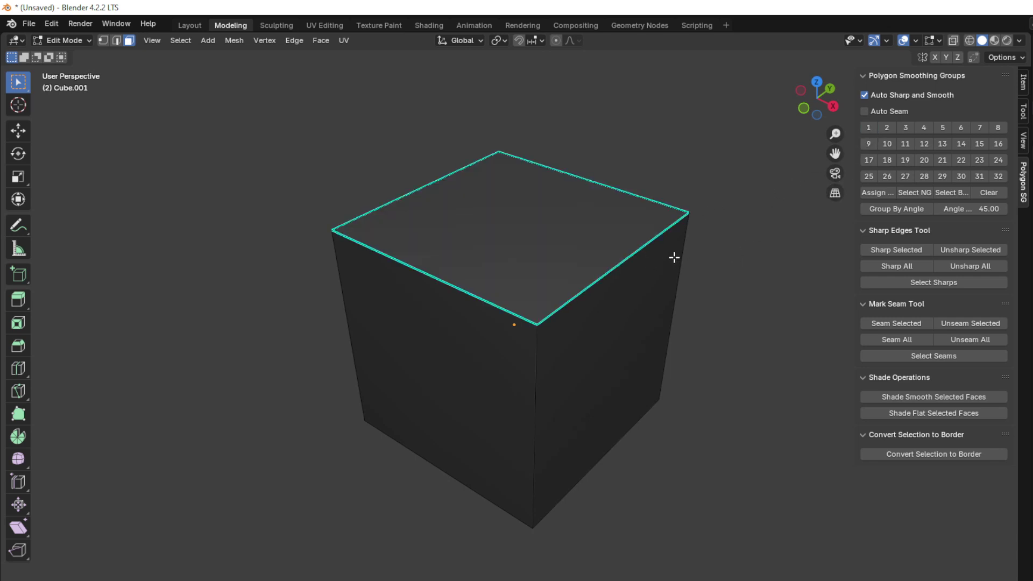
left_click(588, 217)
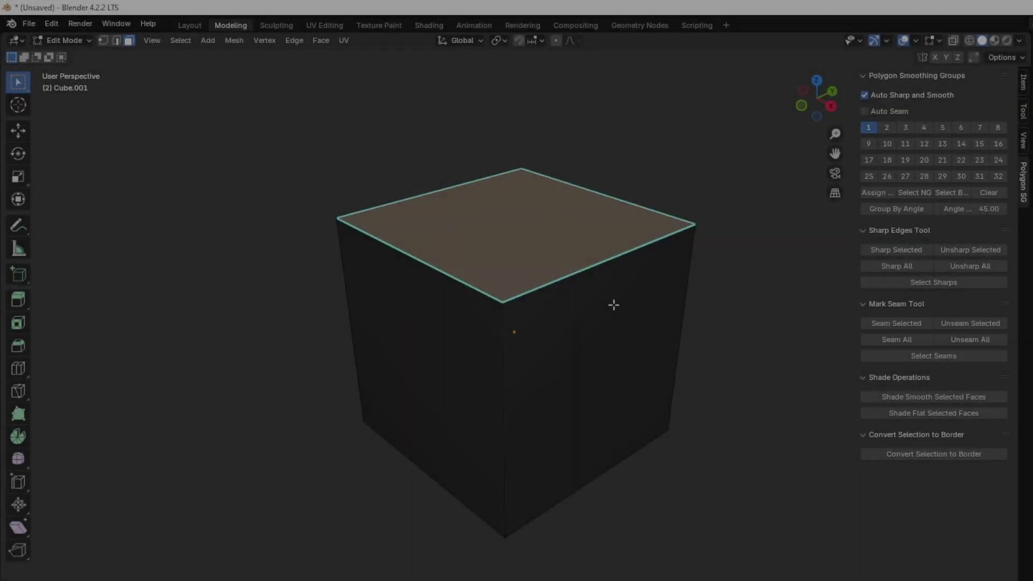
- Put the right face in smoothing group 2 and the left face in group 3
left_click(565, 307)
left_click(883, 127)
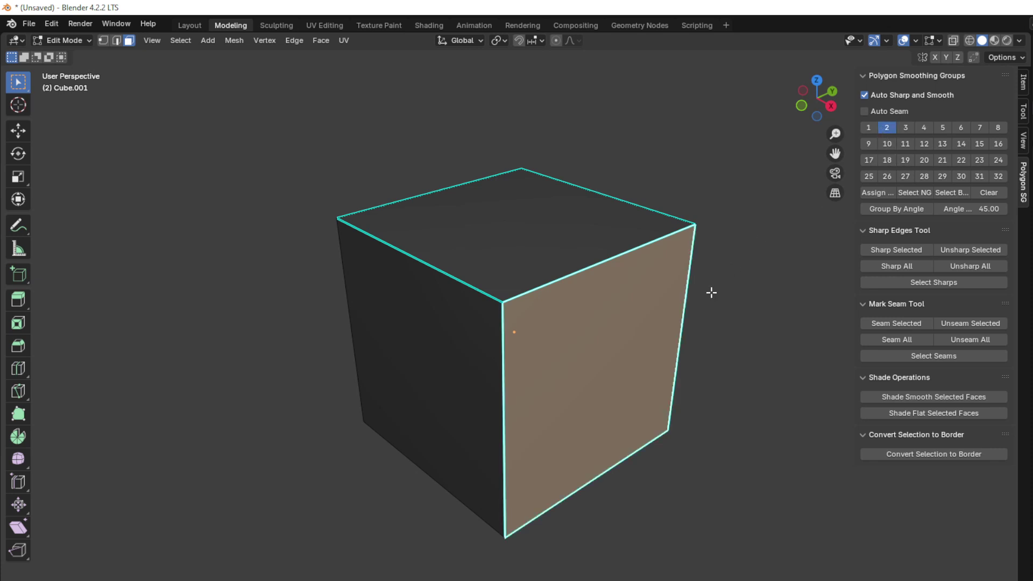
middle_click_drag(710, 291, 685, 279)
left_click(447, 305)
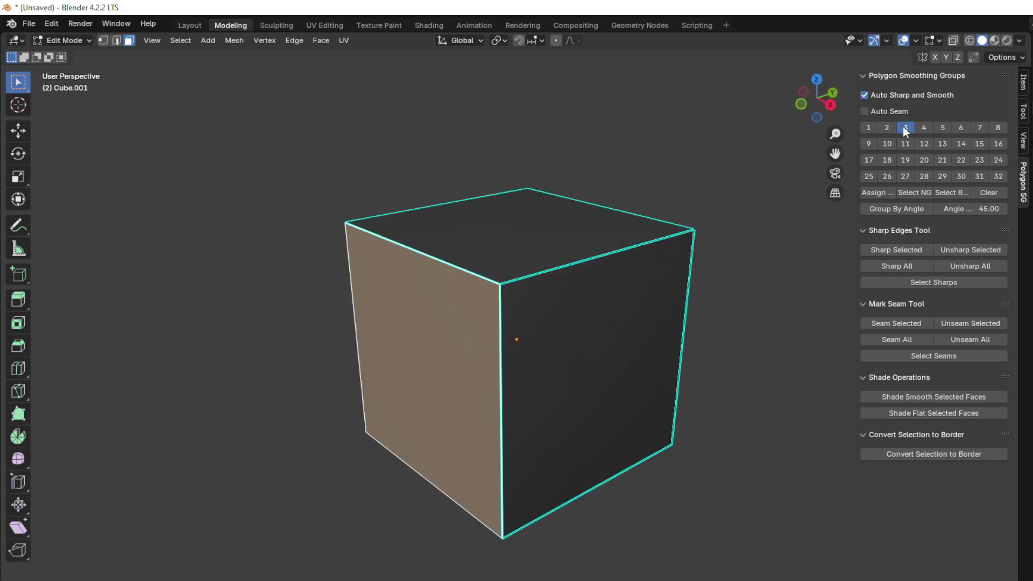
left_click(906, 127)
scroll(493, 219, "down", 3)
- Select the front, top and right faces in turn to check their smoothing groups
middle_click_drag(494, 219, 654, 305)
left_click(654, 305)
scroll(491, 278, "up", 3)
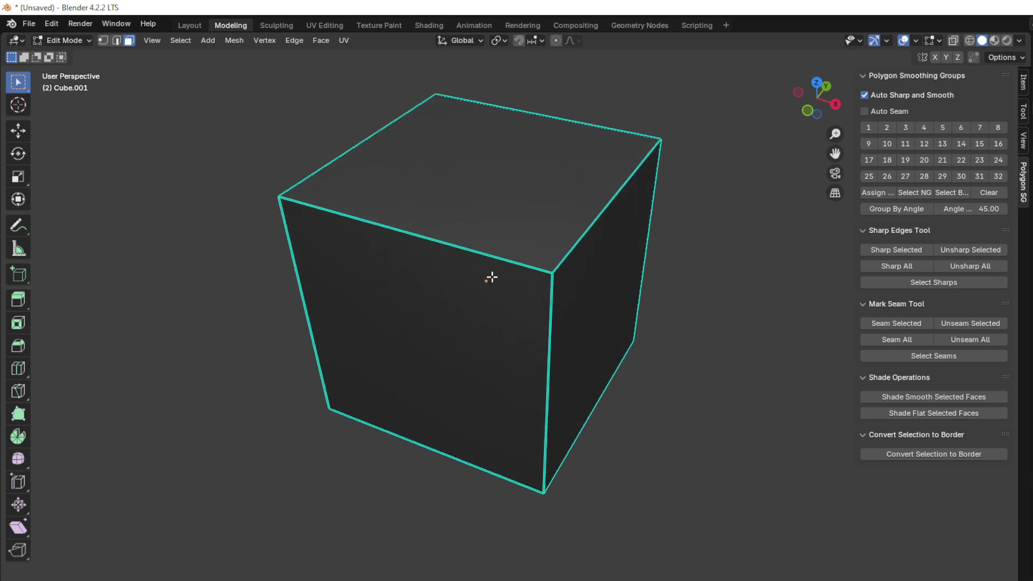
left_click(487, 309)
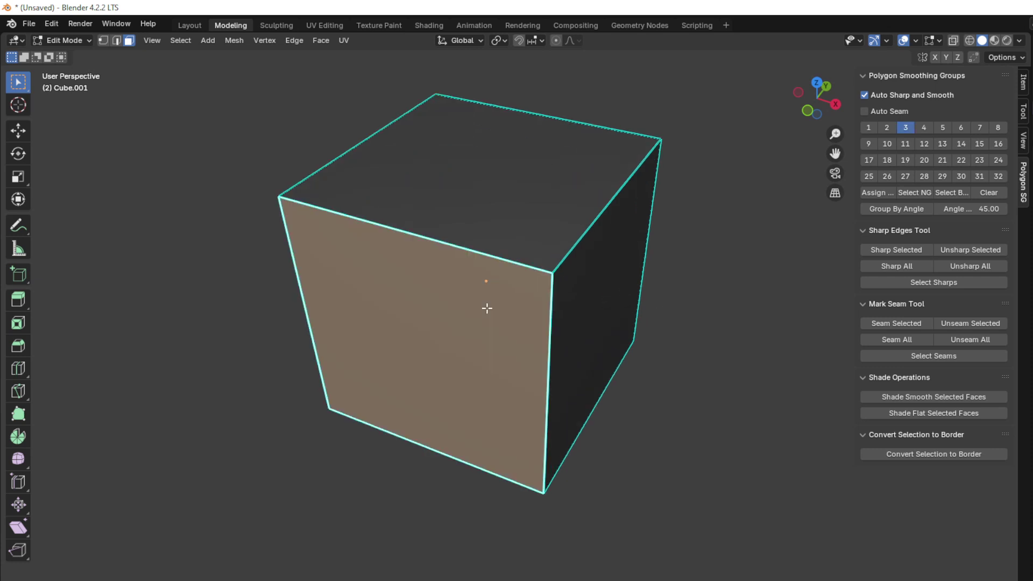
left_click(530, 231)
left_click(600, 273)
- Reselect the right face and compare its group with the top face's
middle_click_drag(589, 277, 554, 269)
left_click(699, 329)
middle_click_drag(678, 330, 582, 290)
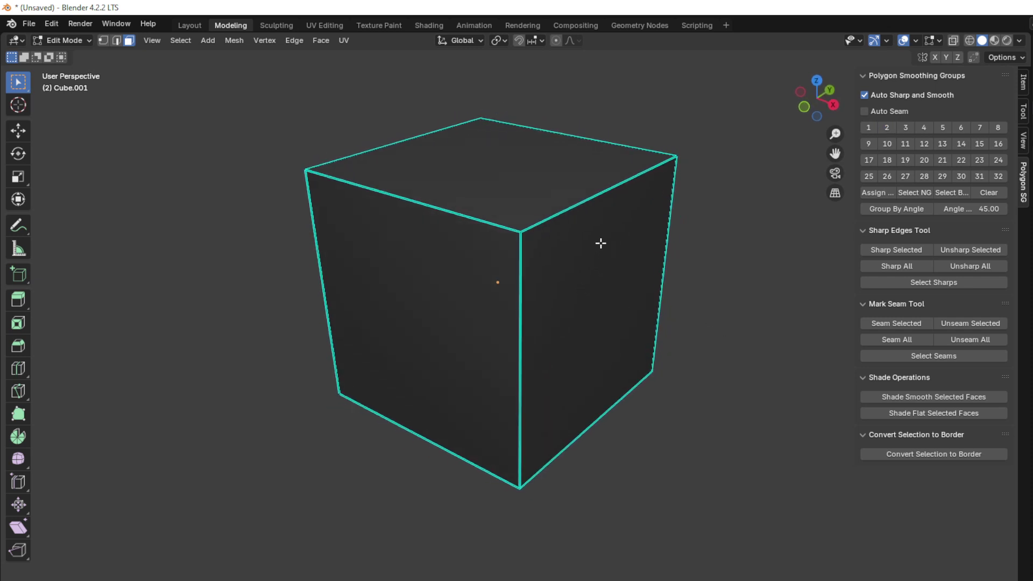
left_click(601, 240)
middle_click_drag(601, 240, 549, 185)
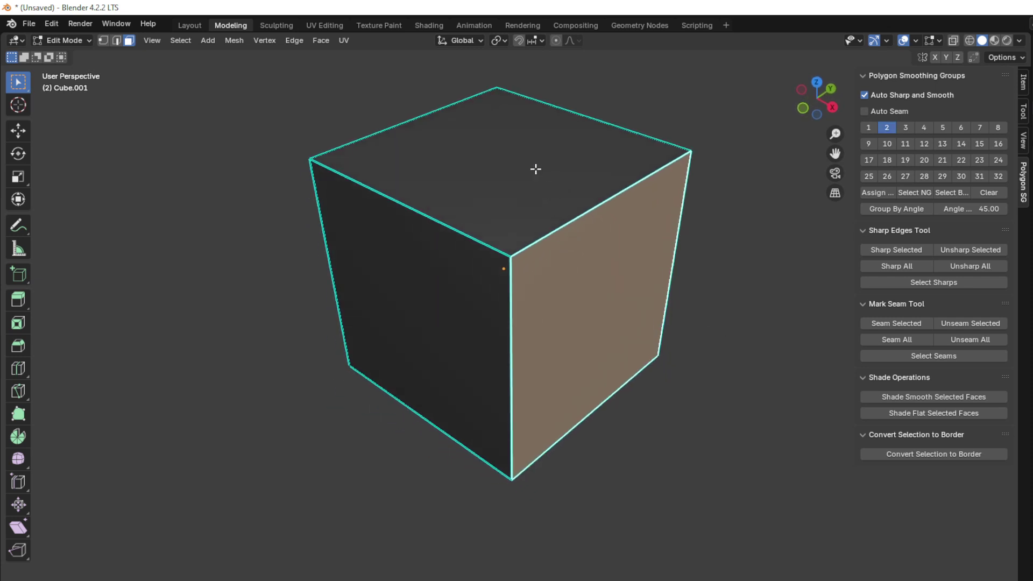
left_click(533, 170)
left_click(597, 254)
- Move the right face into smoothing group 1 and select it together with the top face
left_click(870, 129)
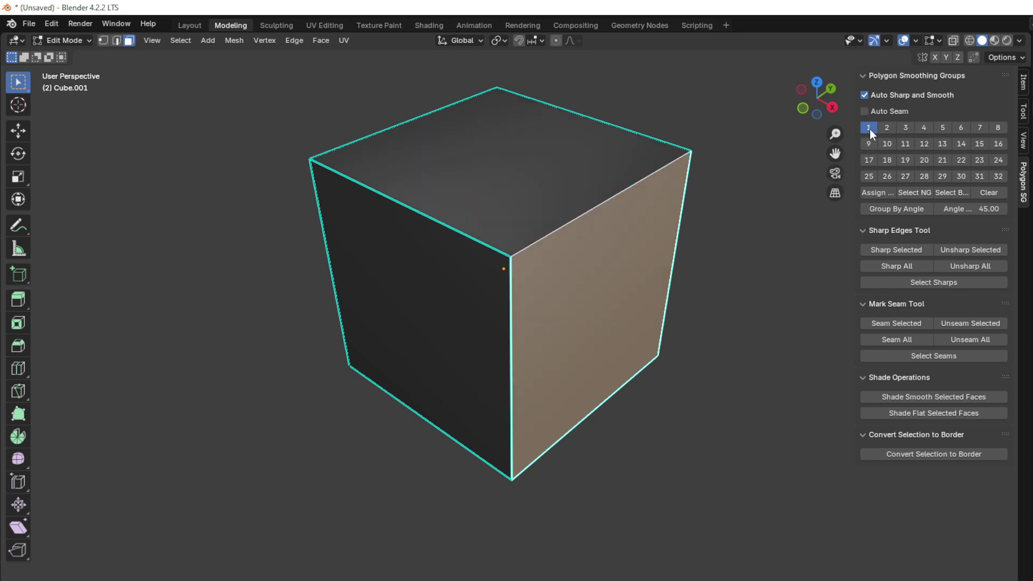
middle_click_drag(687, 259, 574, 310)
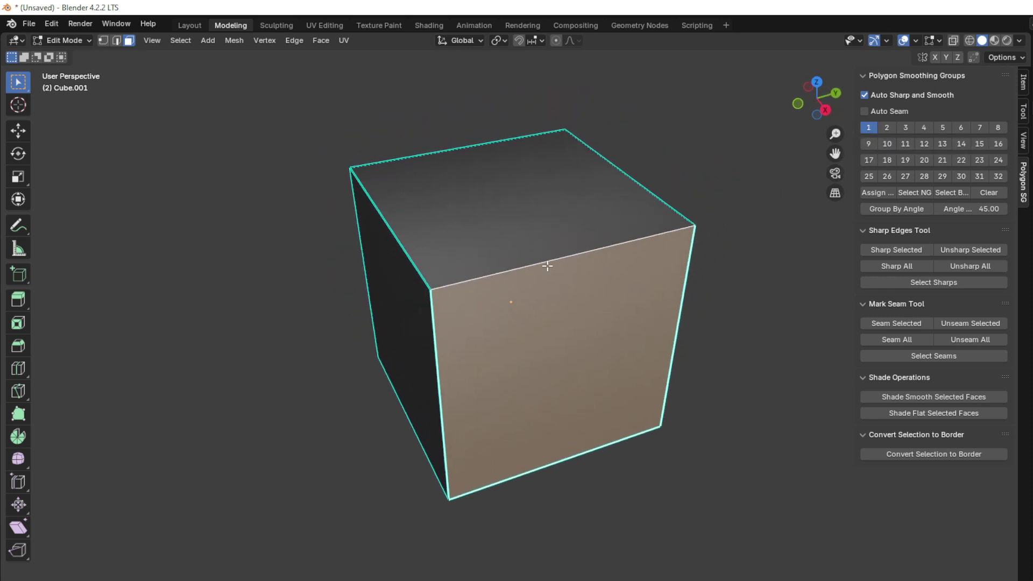
left_click_drag(500, 200, 558, 330)
middle_click_drag(540, 313, 574, 318)
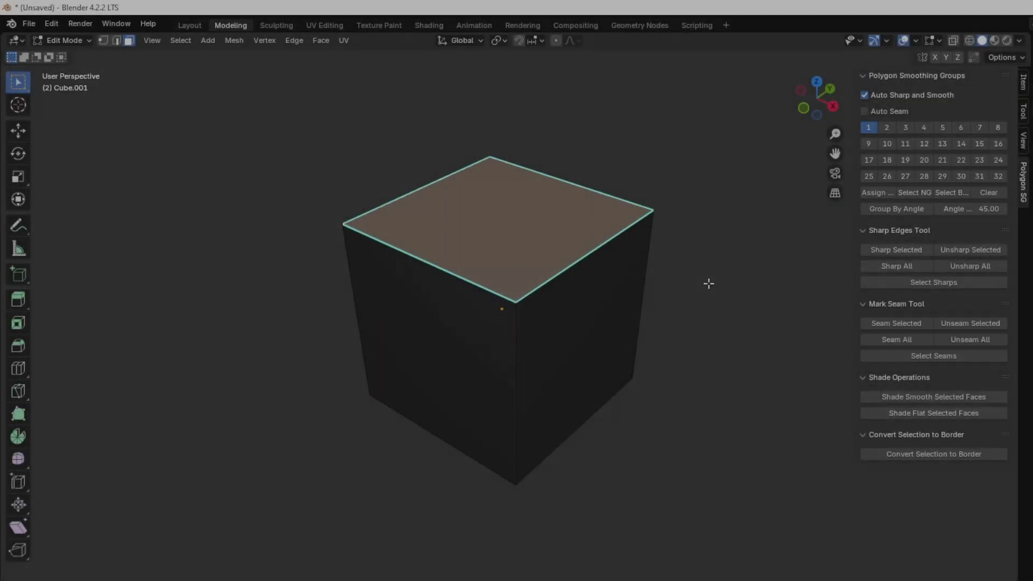
scroll(561, 285, "up", 2)
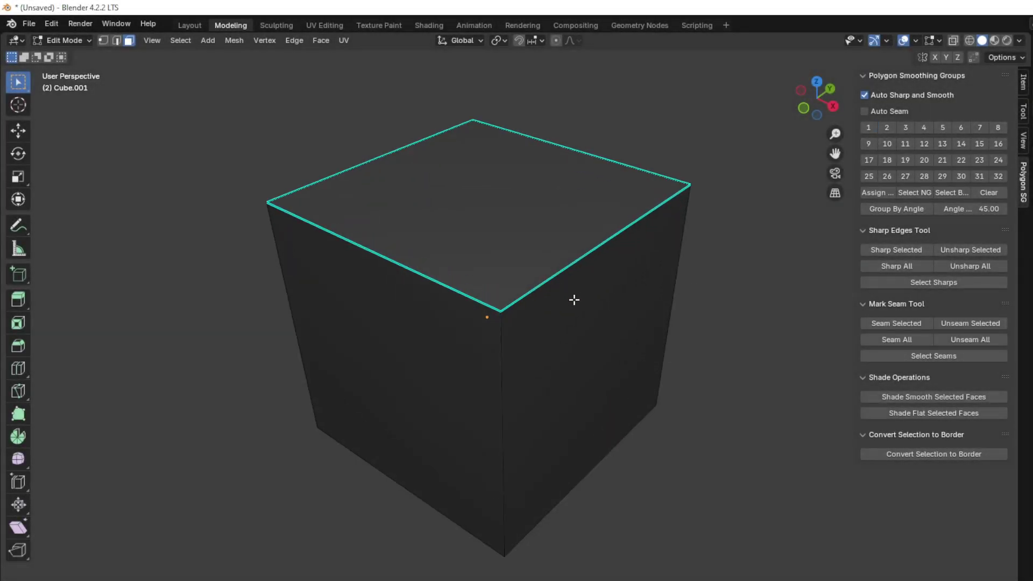
- Select the top, left and right faces one by one to read their group buttons
left_click_drag(574, 300, 569, 220)
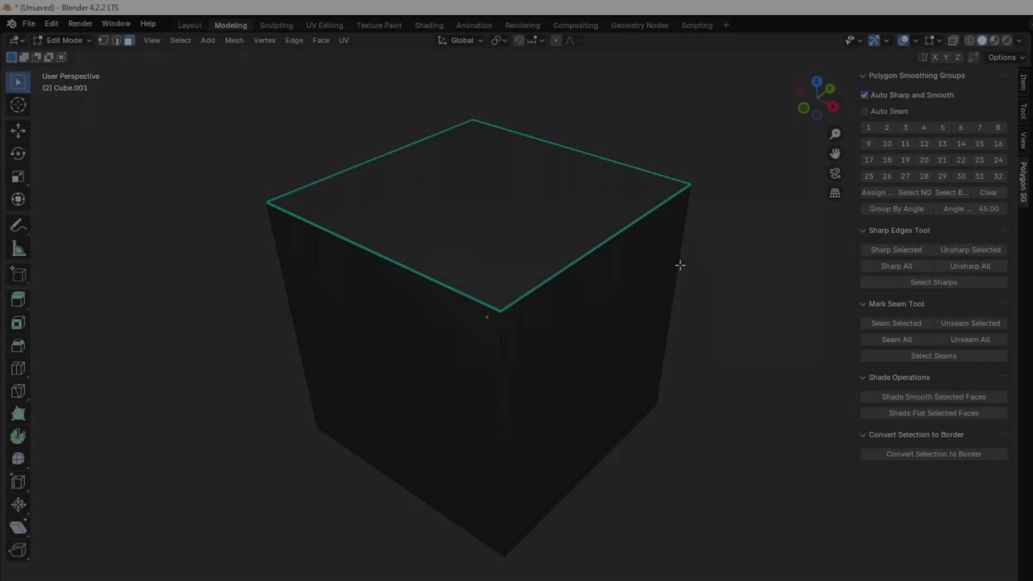
left_click(417, 334)
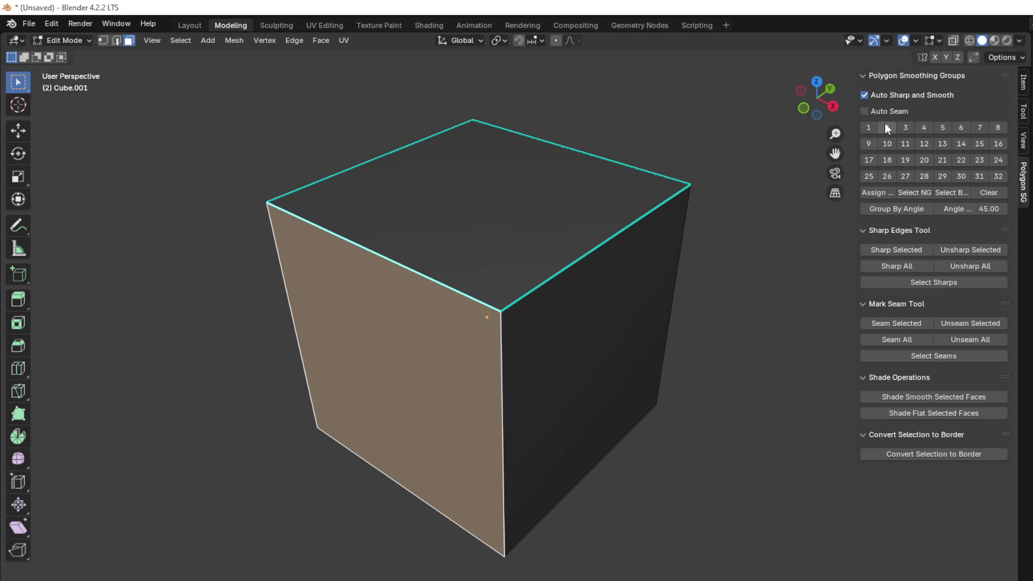
left_click(785, 267)
left_click(607, 286)
left_click(905, 127)
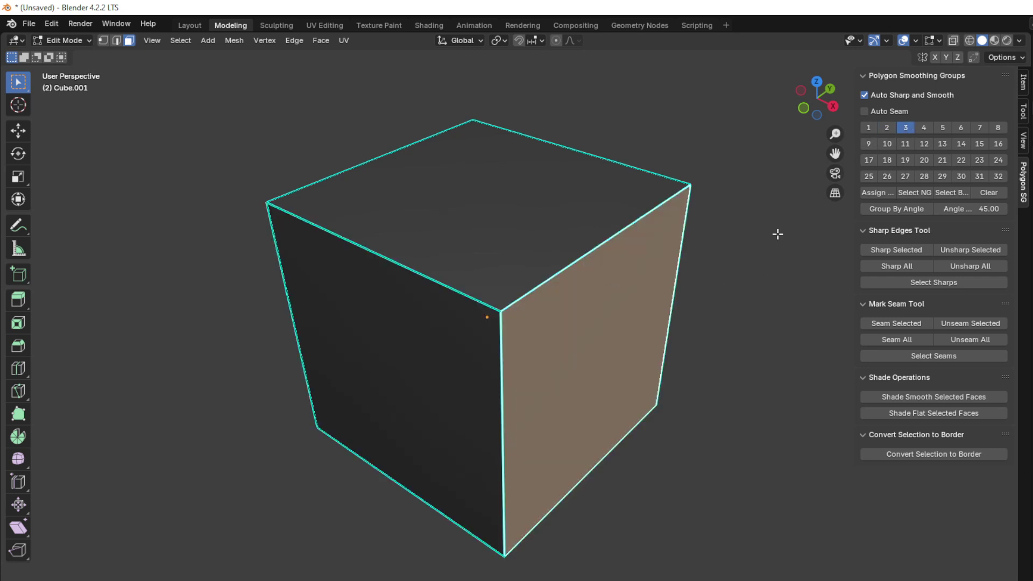
left_click(775, 238)
- Select all faces and orbit the cube to confirm groups 1, 2 and 3 are lit
key("a")
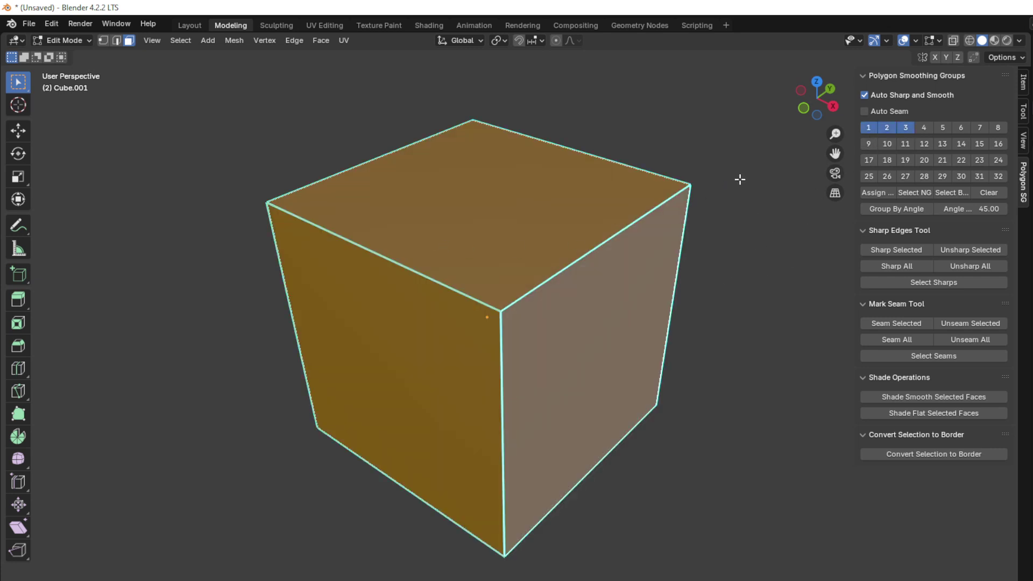
scroll(549, 242, "down", 3)
middle_click_drag(549, 242, 544, 293)
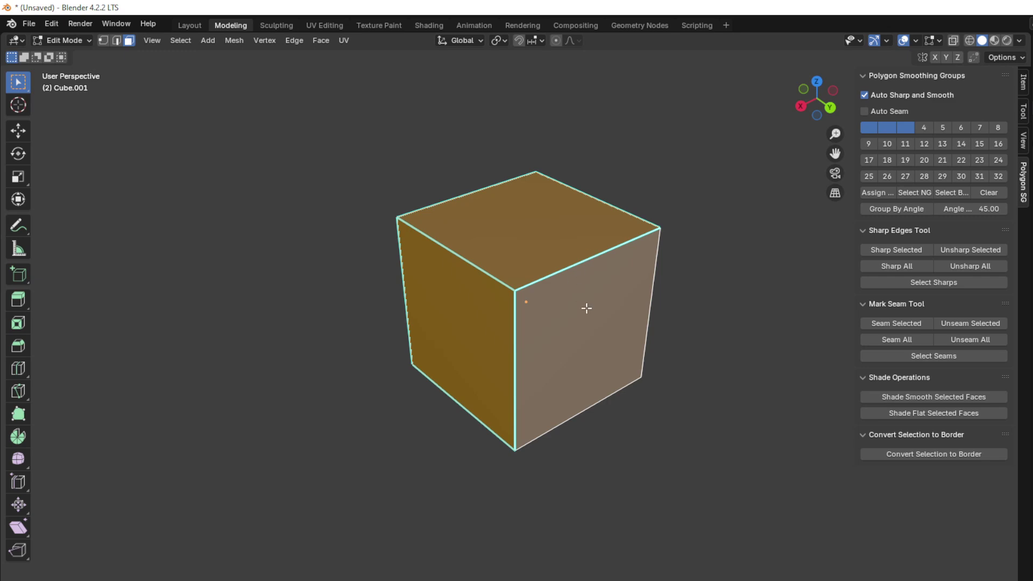
scroll(577, 326, "up", 1)
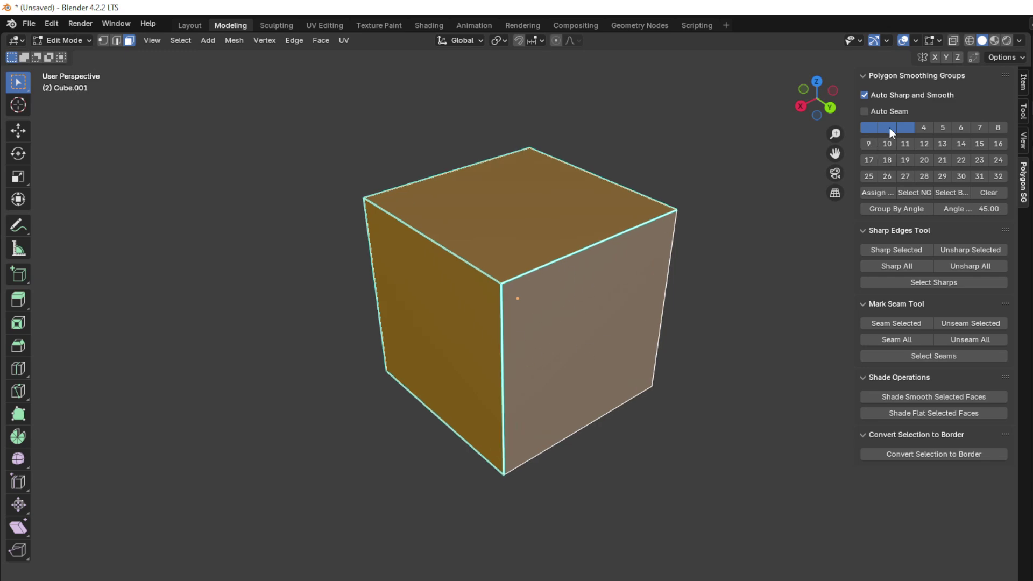
middle_click_drag(427, 242, 588, 237)
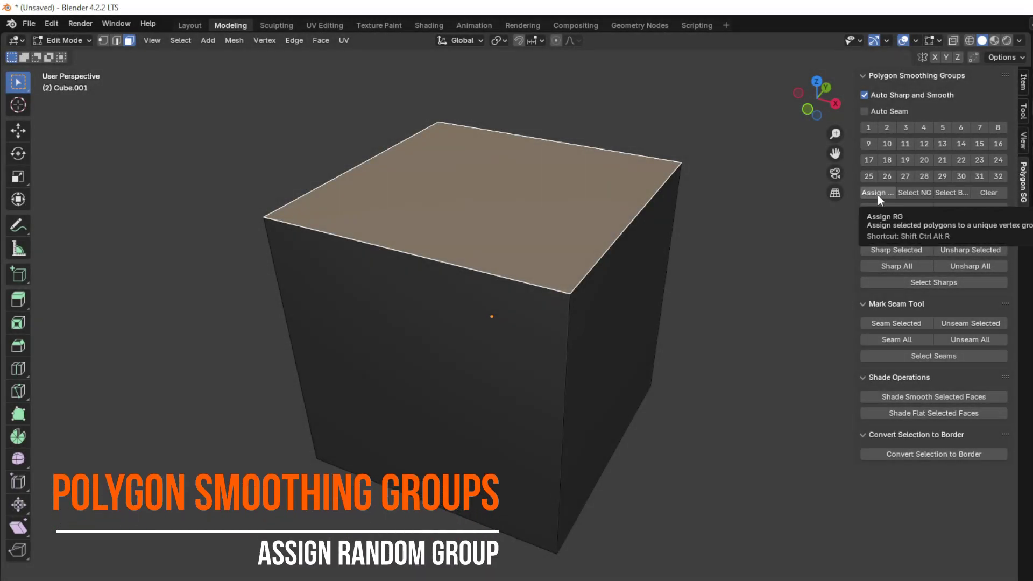
- Check which smoothing group the cube's right face belongs to
middle_click_drag(629, 283, 563, 264)
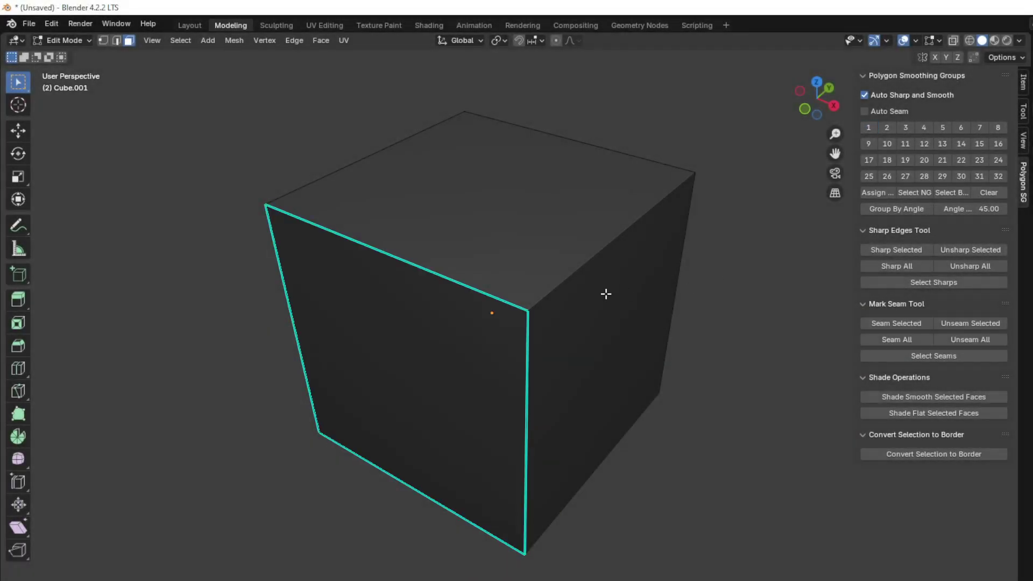
left_click(606, 293)
left_click(887, 127)
left_click(787, 266)
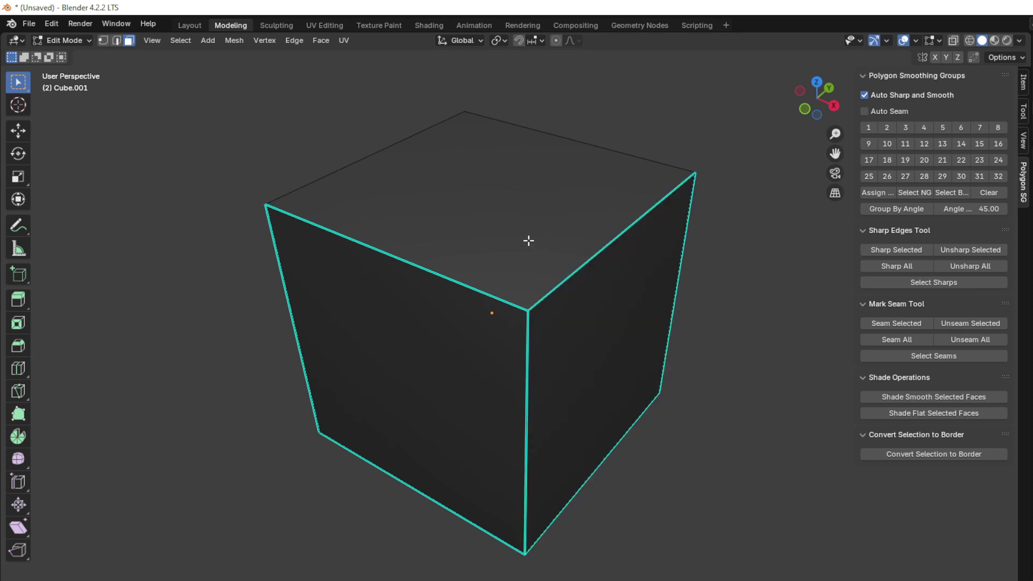
- Give the top face a random unused smoothing group, then check the front-left and right faces
left_click(572, 233)
left_click(881, 194)
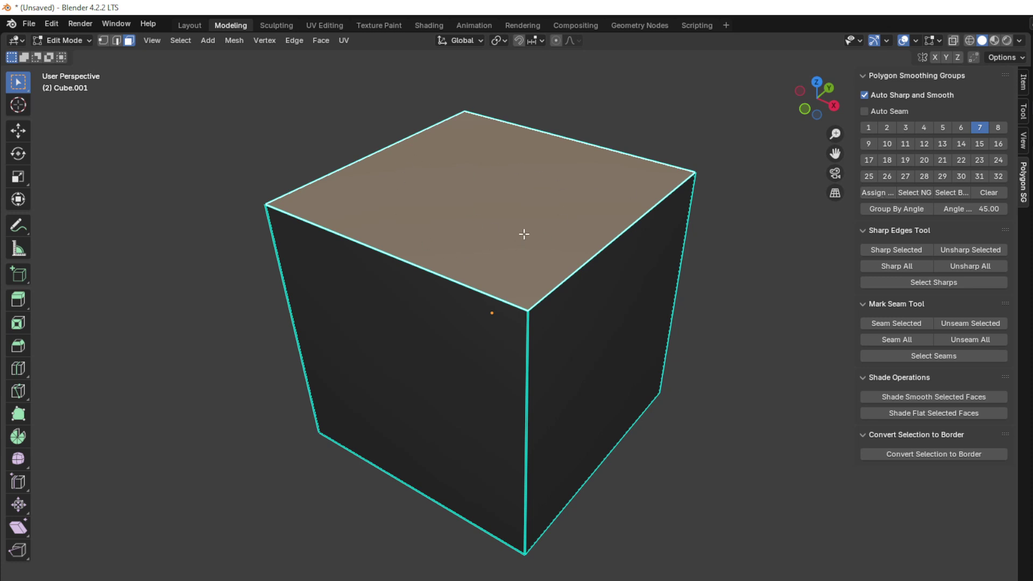
left_click(410, 329)
left_click(591, 315)
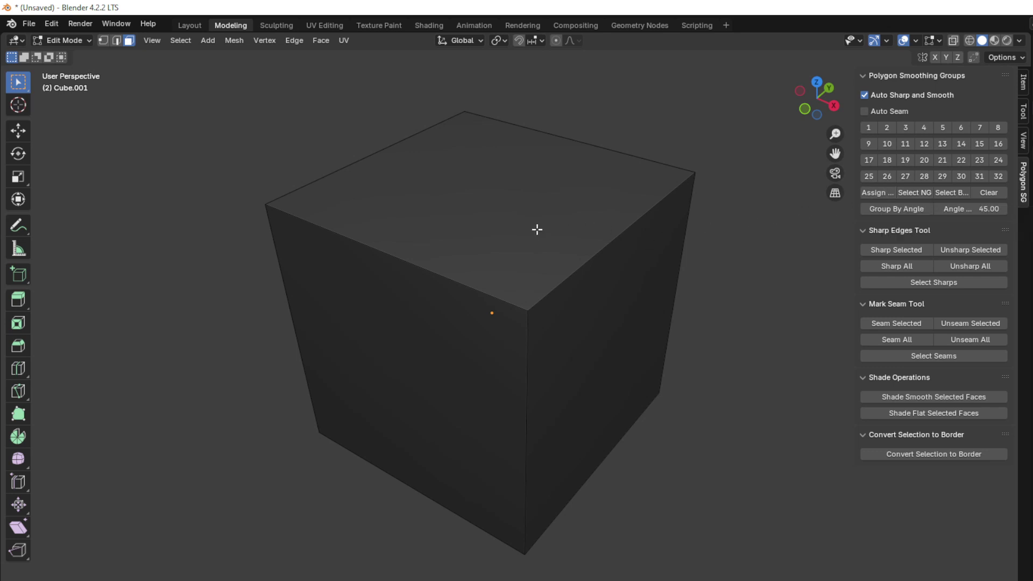
scroll(528, 238, "down", 2)
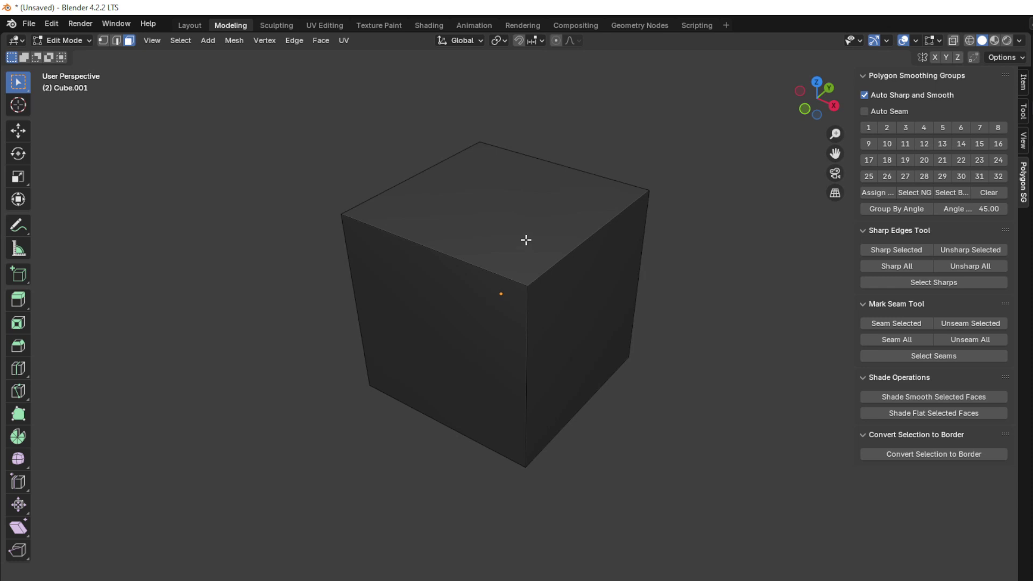
- Put the cube's top face in smoothing group 1
scroll(503, 218, "up", 2)
left_click(515, 218)
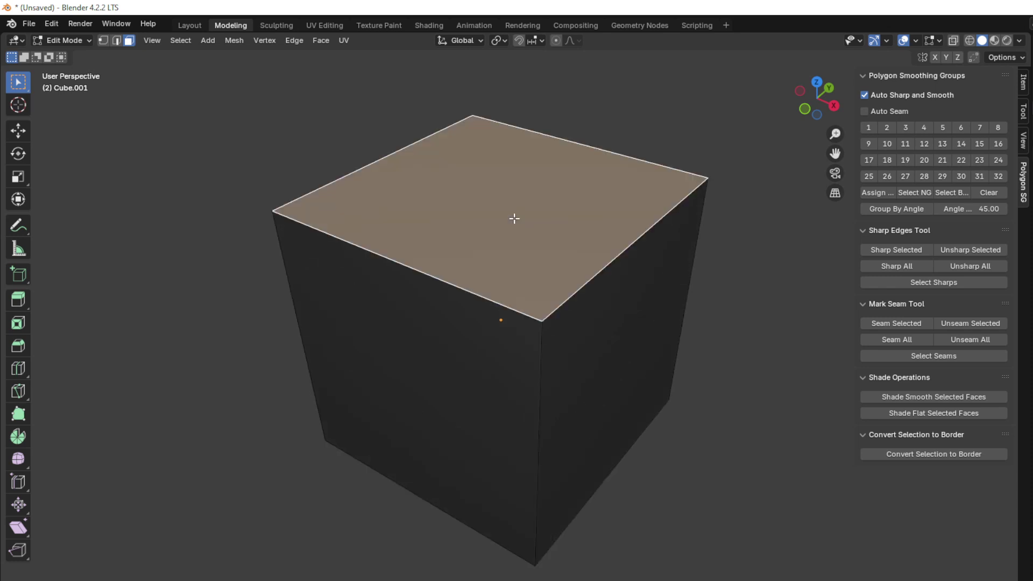
left_click(867, 128)
left_click(738, 263)
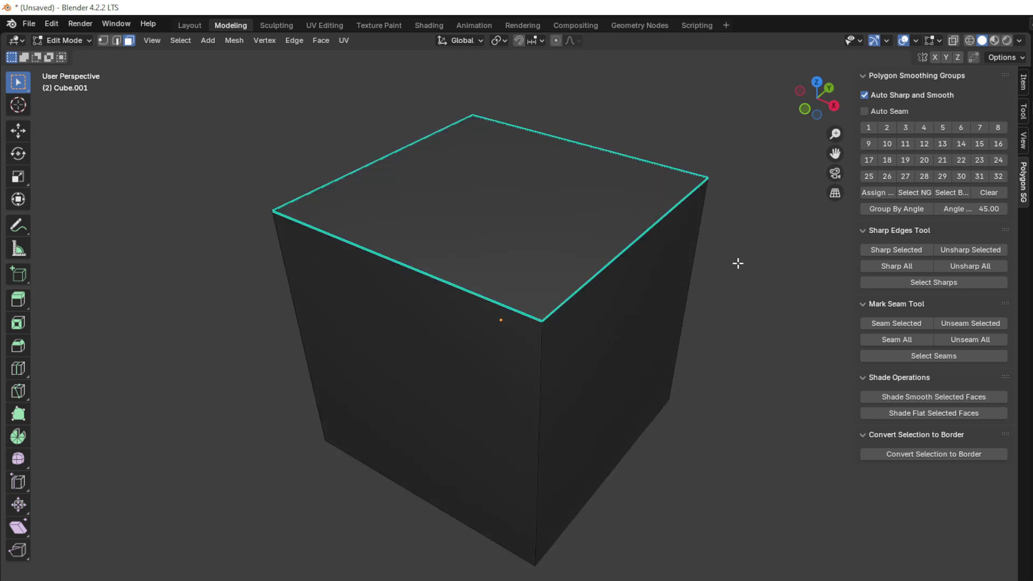
- Select the ungrouped faces, give them a new group, deselect all and return to Object Mode
left_click(906, 194)
scroll(557, 279, "down", 2)
middle_click_drag(519, 295, 478, 322)
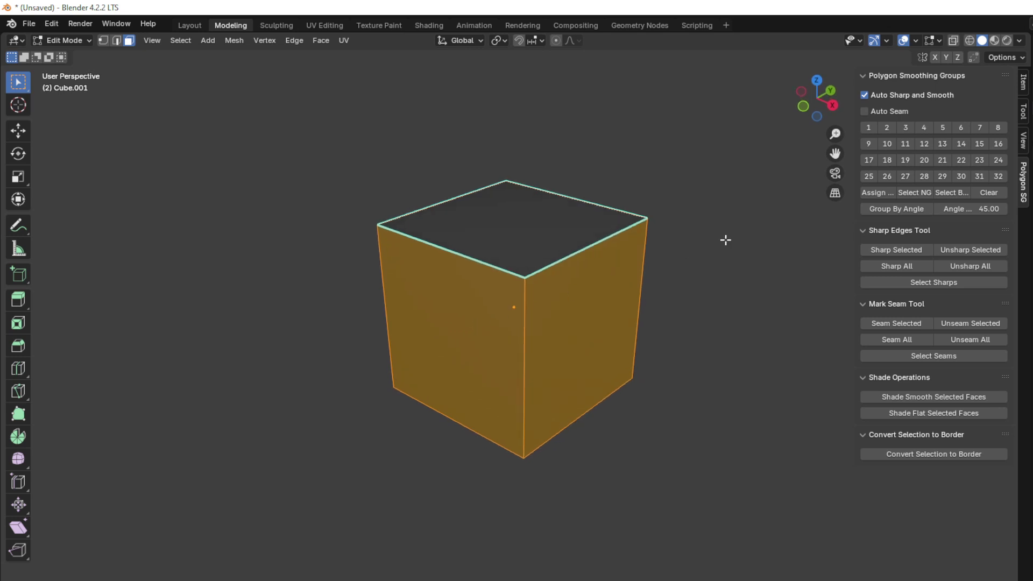
left_click(866, 193)
key("alt+a")
middle_click_drag(625, 330, 480, 297)
key("Tab")
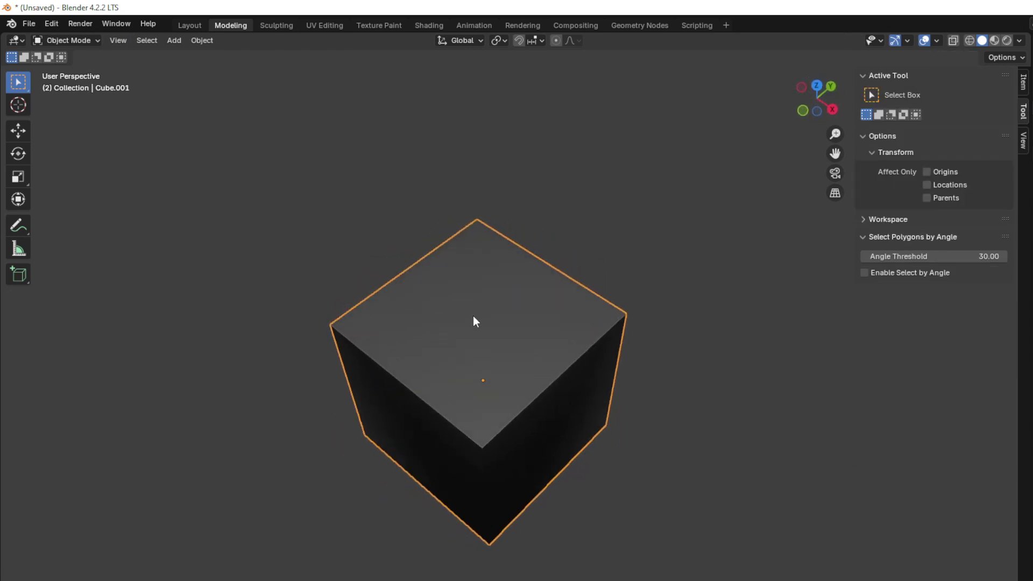
- Orbit lower around the cube and switch it back into Edit Mode with Tab
scroll(488, 326, "down", 2)
middle_click_drag(490, 328, 516, 265)
scroll(479, 308, "up", 3)
key("Tab")
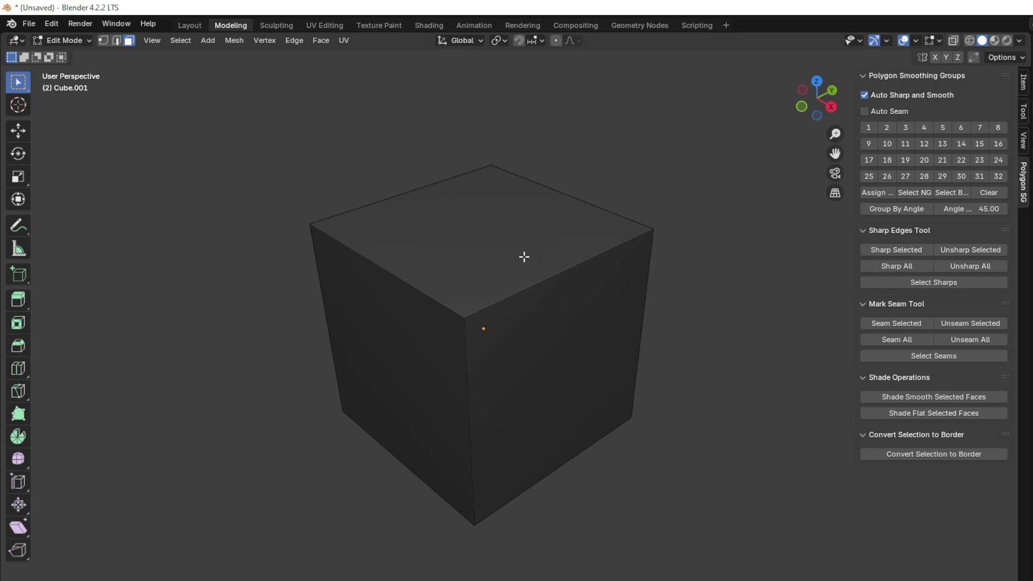
- Bevel the cube's top-right edge with 6 segments
middle_click_drag(489, 247, 540, 256)
key("2")
left_click(555, 269)
key("ctrl+b")
scroll(614, 376, "up", 5)
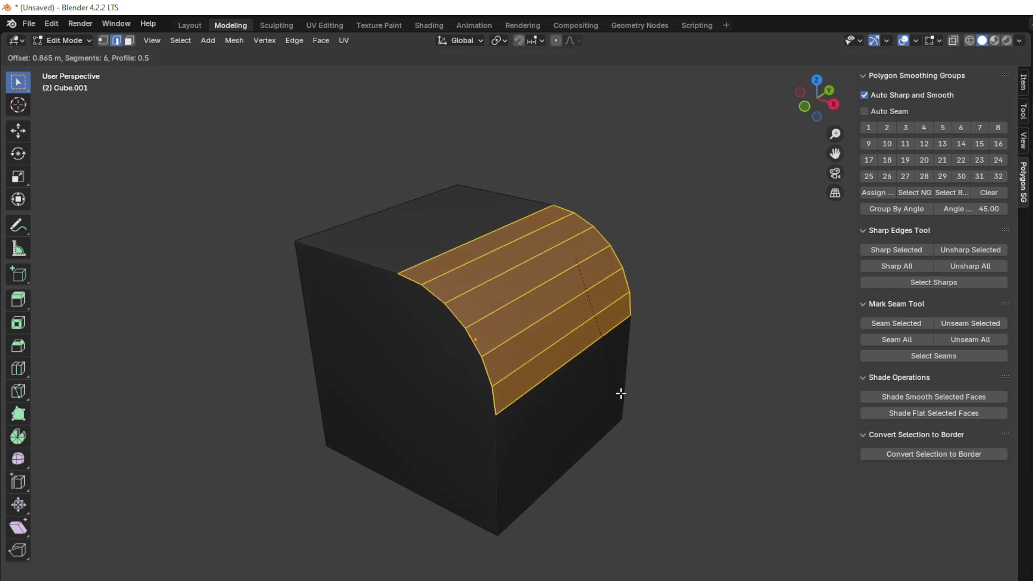
left_click(630, 383)
left_click(700, 302)
middle_click_drag(697, 301, 544, 312)
- Assign all faces to smoothing group 1, the flat front face to group 2, and open Select By SG
key("3")
key("a")
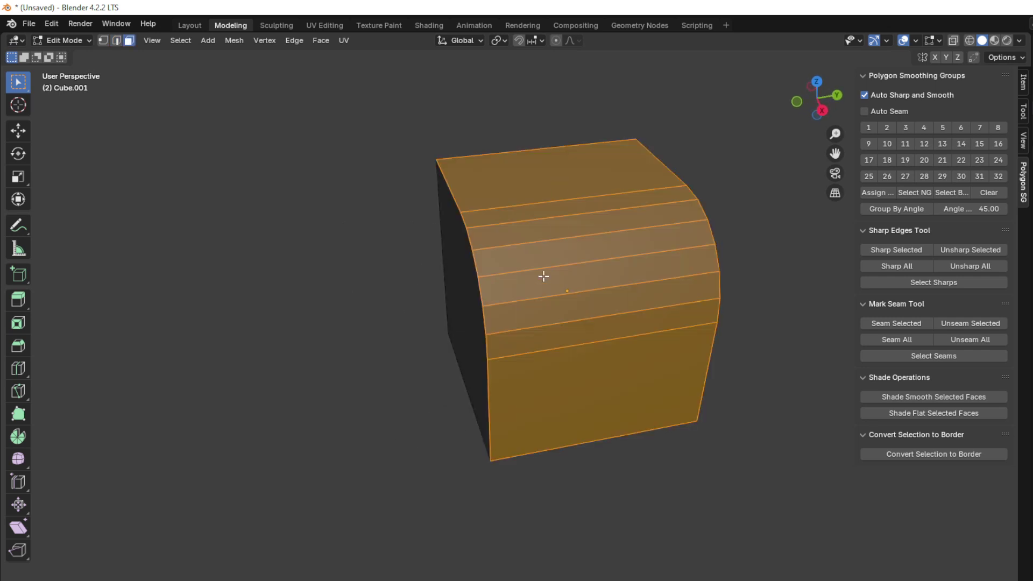
middle_click_drag(544, 276, 680, 256)
left_click(867, 129)
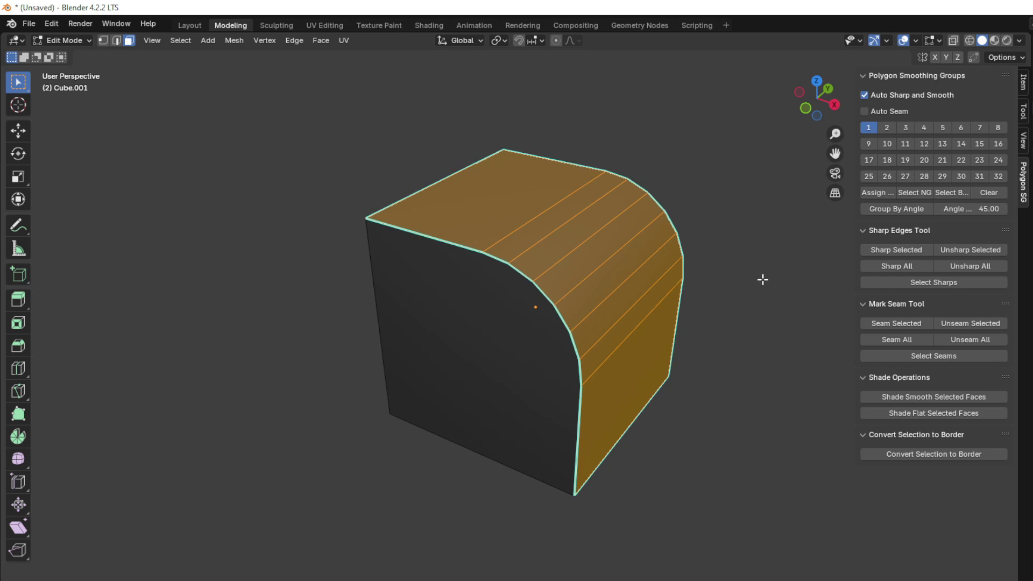
left_click(758, 284)
left_click(488, 317)
left_click(884, 128)
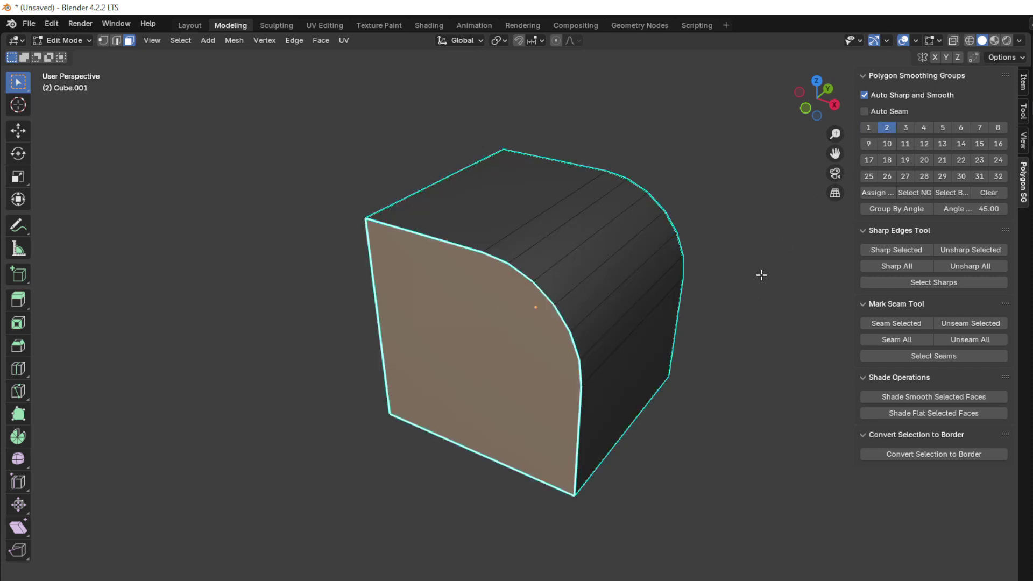
left_click(750, 296)
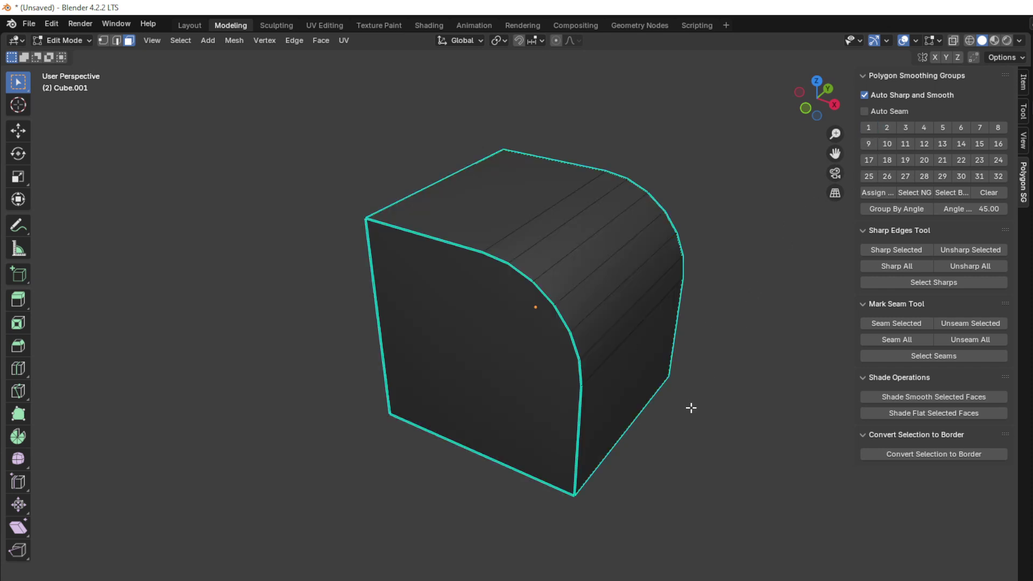
left_click(935, 194)
left_click_drag(935, 198, 735, 401)
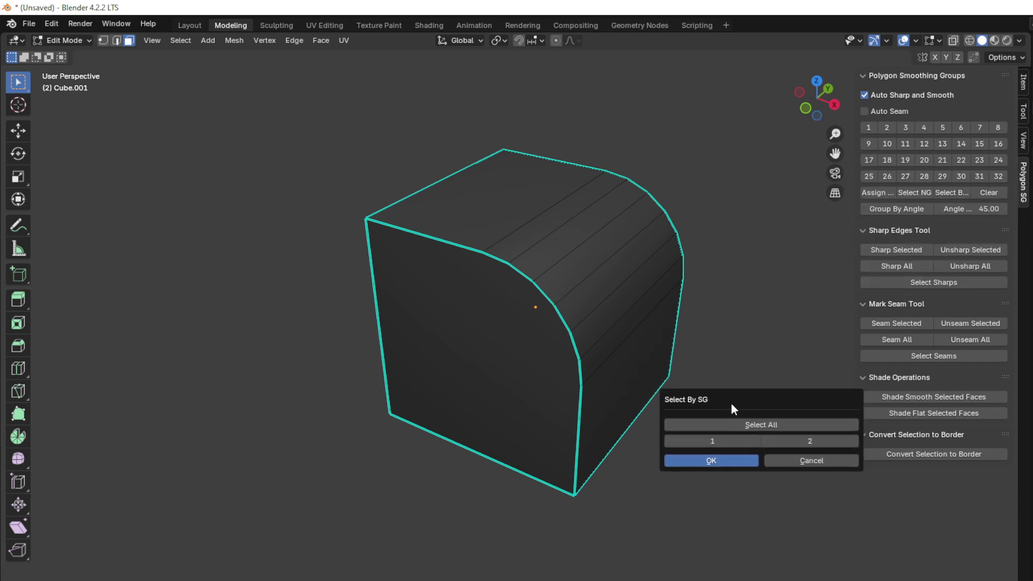
- Select faces from every smoothing group, then bring the Select By SG dialog back up
left_click(736, 430)
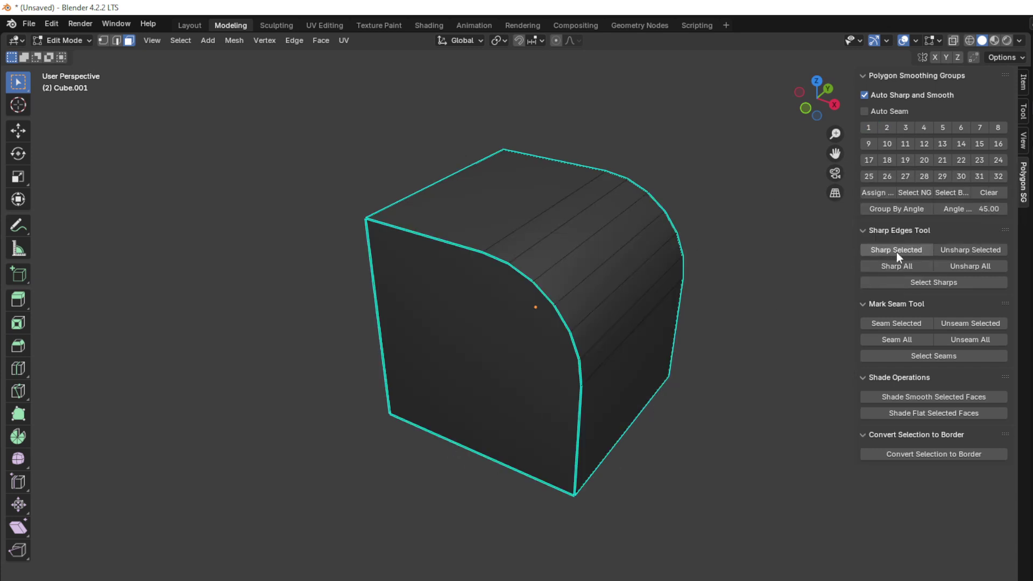
left_click(947, 192)
left_click_drag(934, 173, 633, 381)
- Toggle groups 1 and 2 on in Select By SG, confirm with OK, then deselect all
left_click(618, 425)
left_click(618, 426)
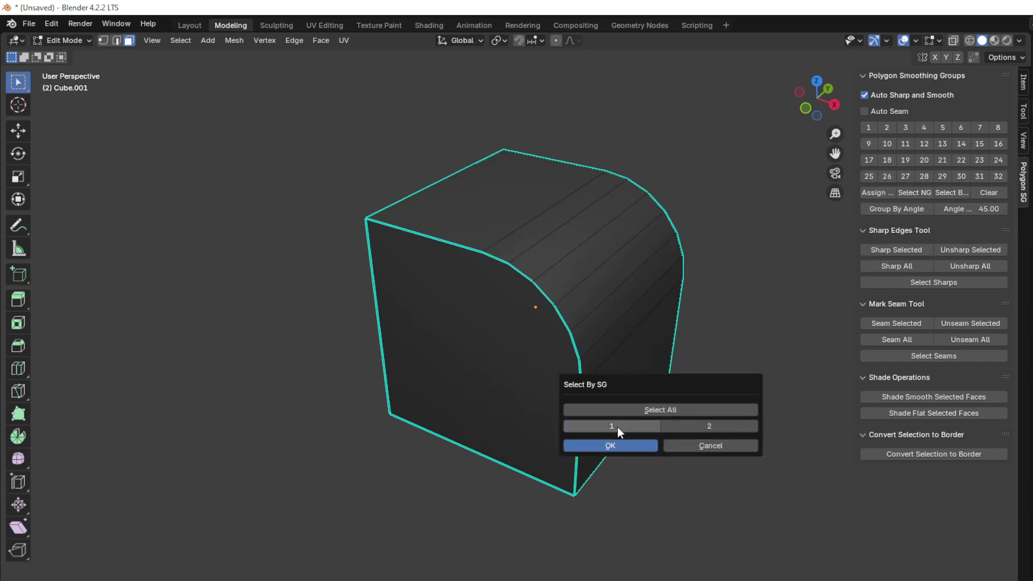
left_click(699, 427)
left_click(693, 427)
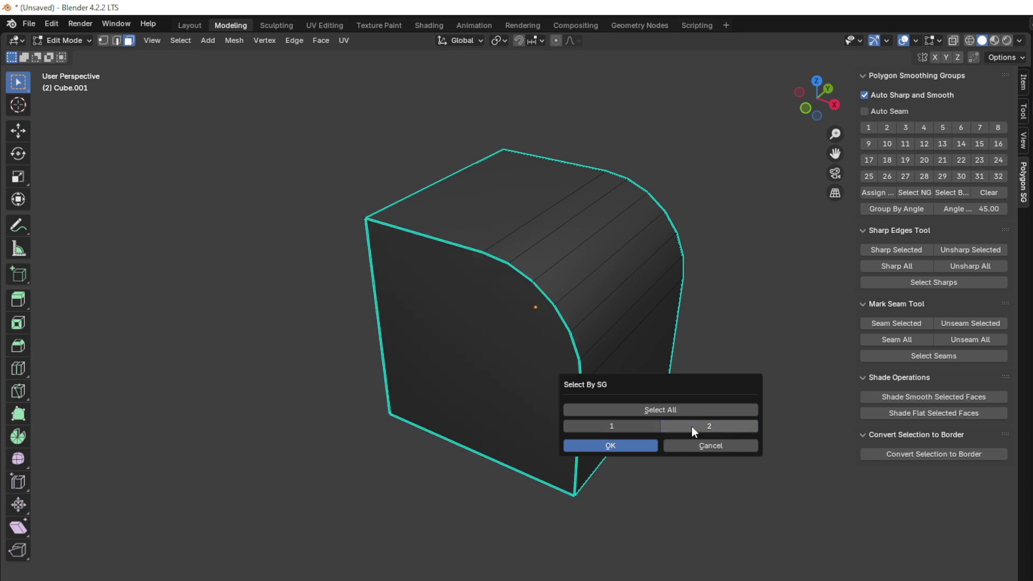
left_click(646, 428)
left_click(695, 425)
left_click(610, 446)
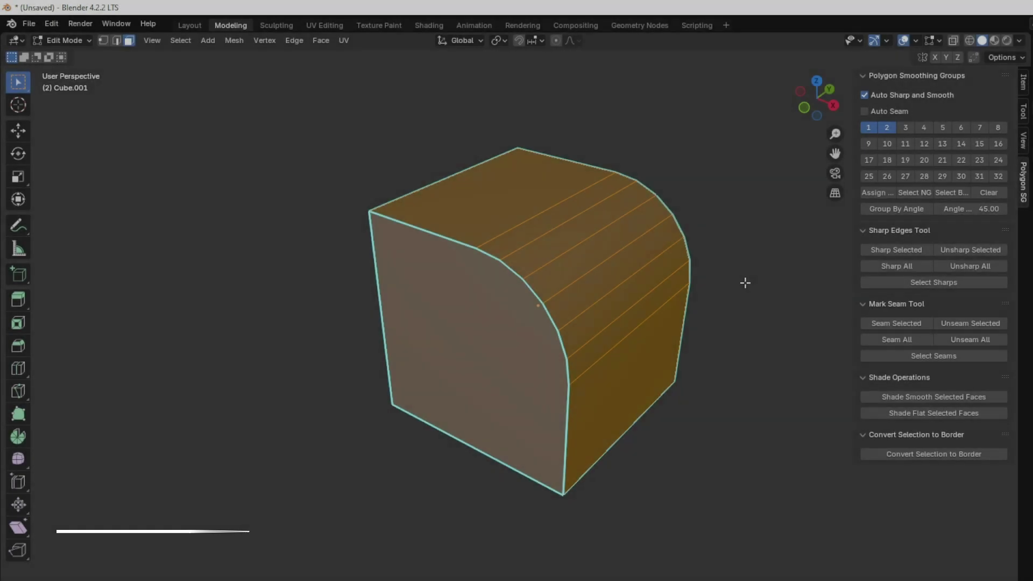
key("alt+a")
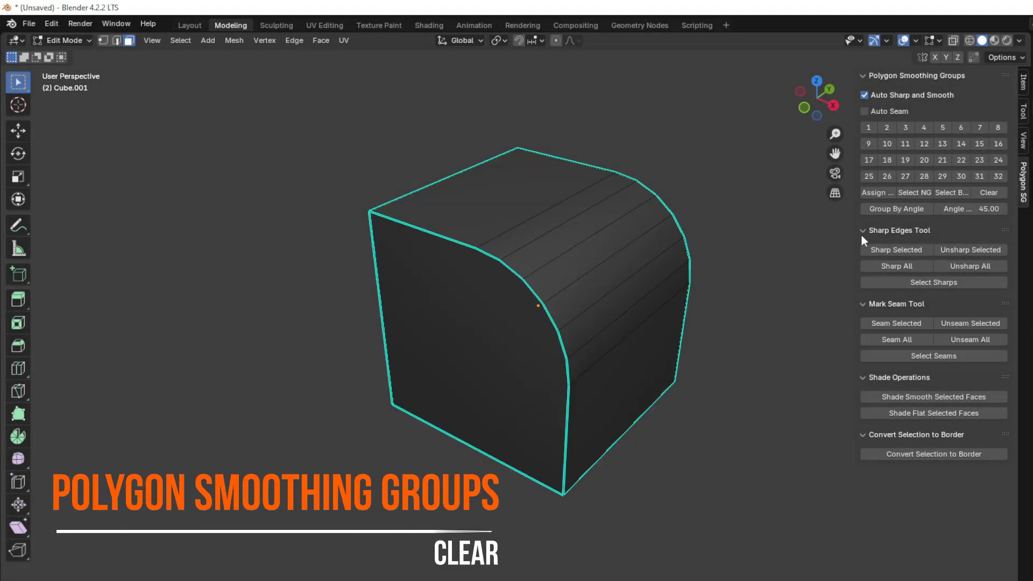
- Clear the cube's smoothing groups, then put the top and curved faces in group 1
left_click(982, 191)
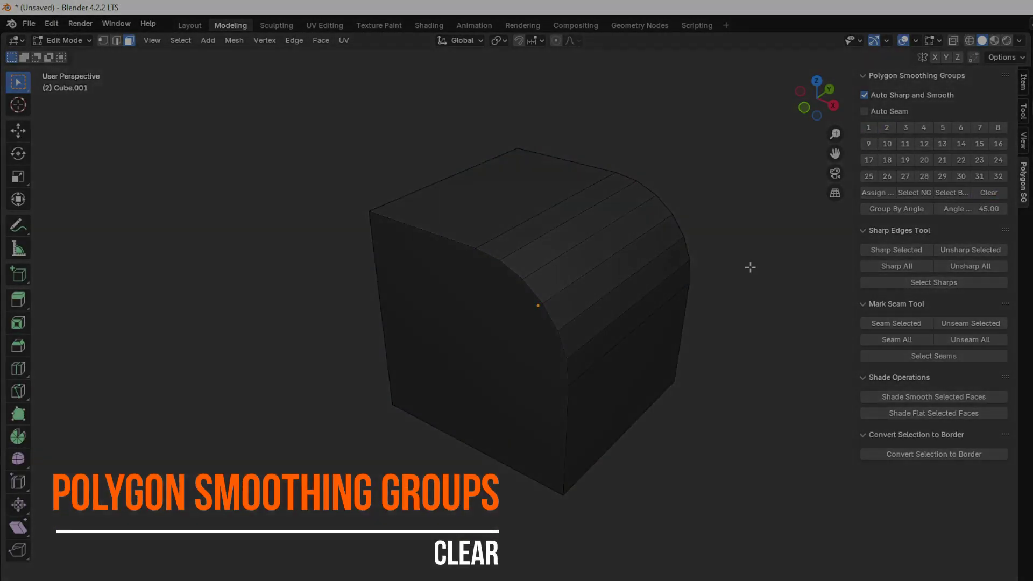
left_click_drag(538, 199, 667, 312)
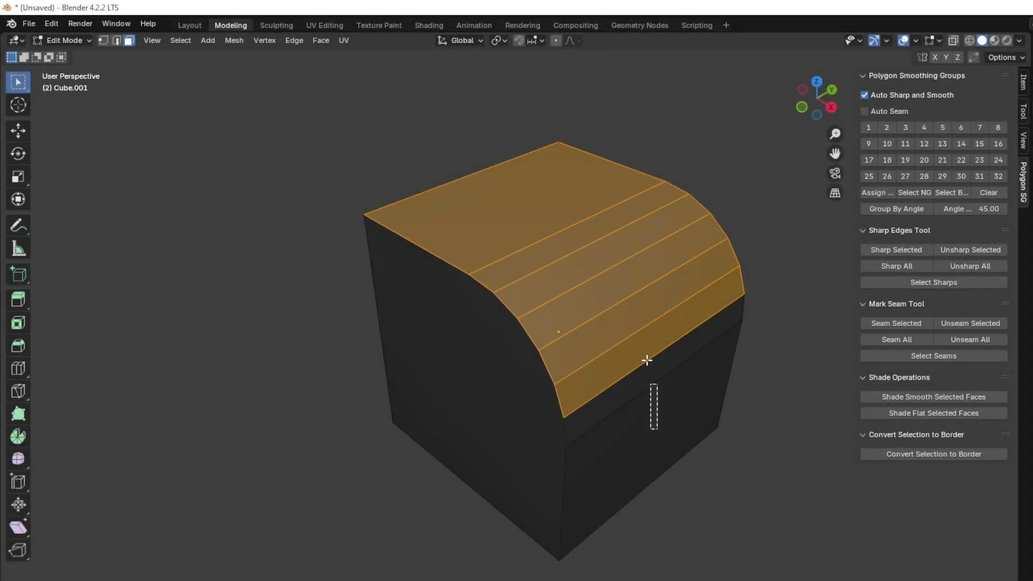
left_click(655, 405, "shift")
left_click(872, 129)
- Put the flat left face in group 2, then clear the smoothing groups again
middle_click_drag(523, 293, 542, 290)
left_click(719, 400)
left_click(533, 342)
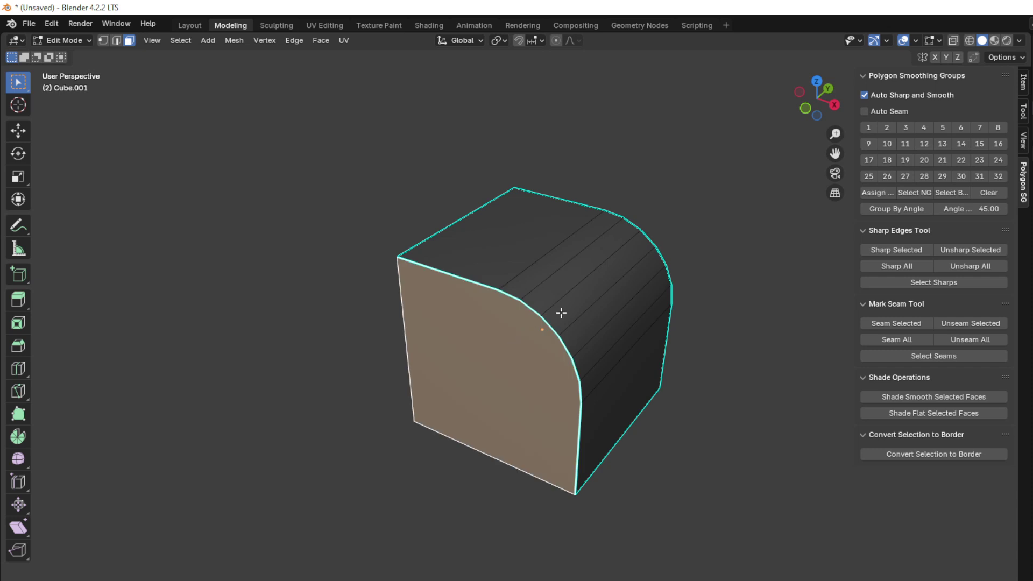
left_click(780, 341)
middle_click_drag(618, 395, 530, 319)
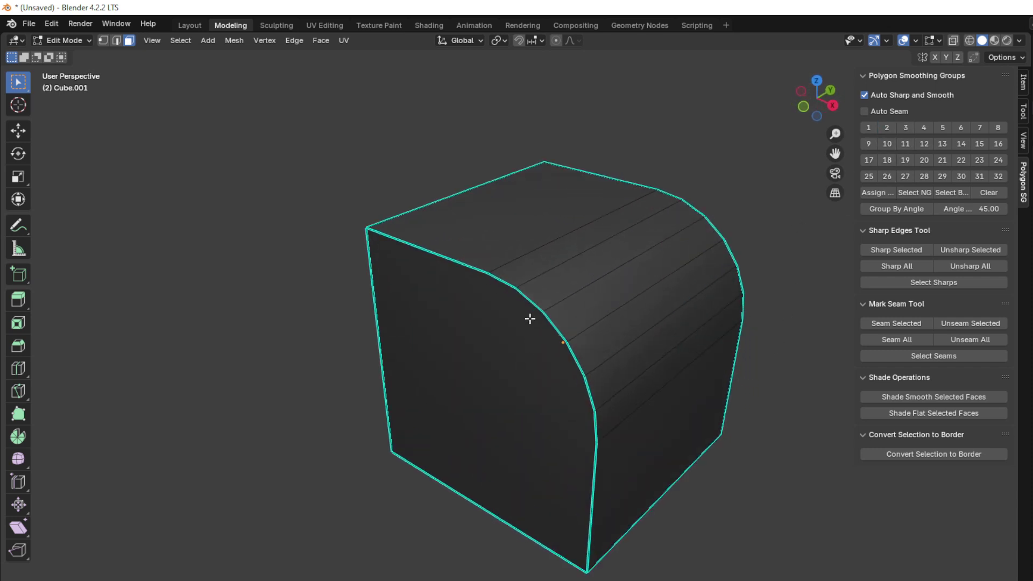
left_click(985, 195)
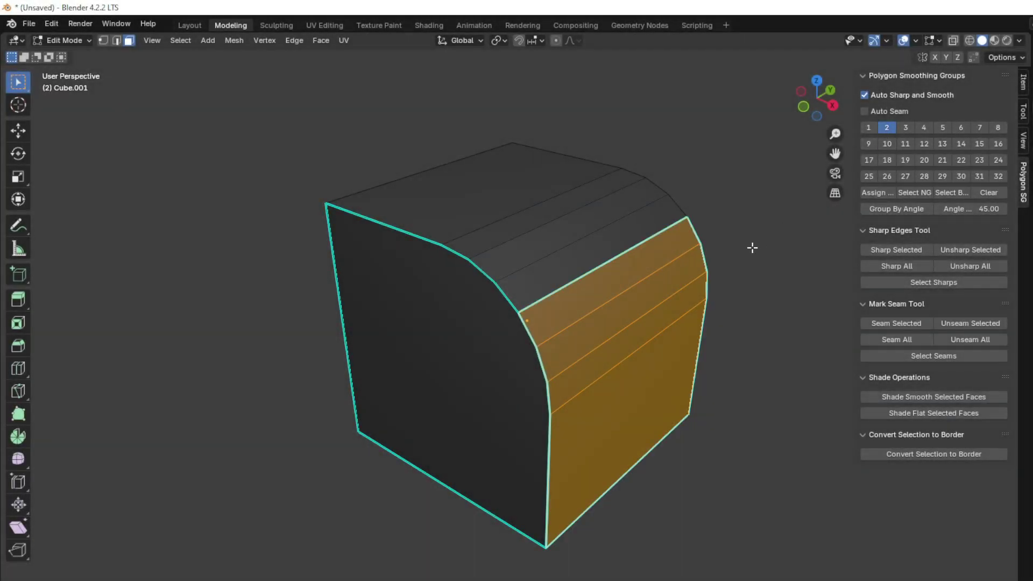
- Box-select the cube's top faces and put them in smoothing group 3
left_click(752, 247)
left_click_drag(507, 189, 596, 241)
left_click(912, 127)
left_click(784, 256)
middle_click_drag(551, 351, 567, 349)
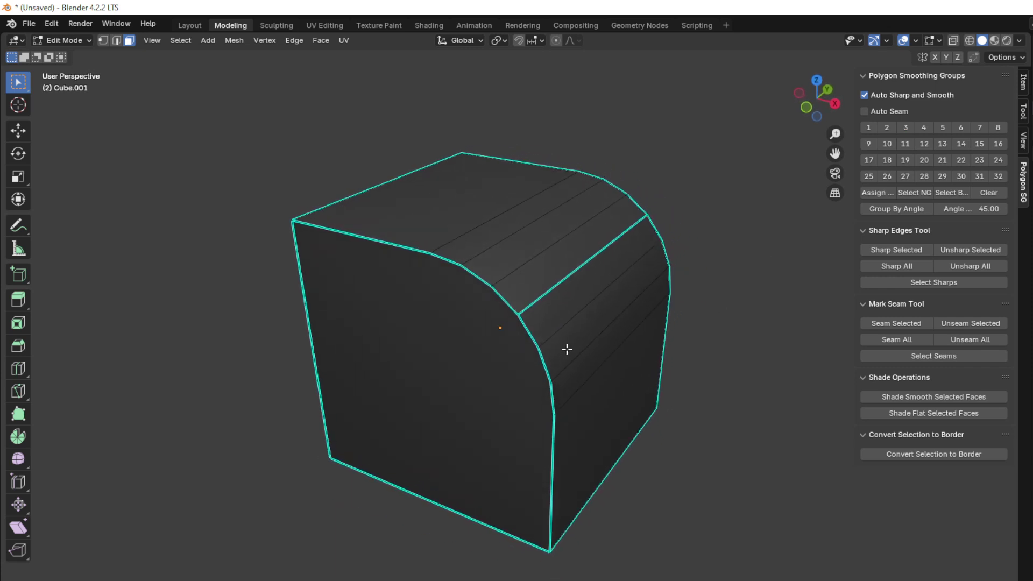
- Reselect the top faces and clear smoothing group 3 from them
left_click_drag(476, 195, 565, 260)
middle_click_drag(565, 260, 525, 284)
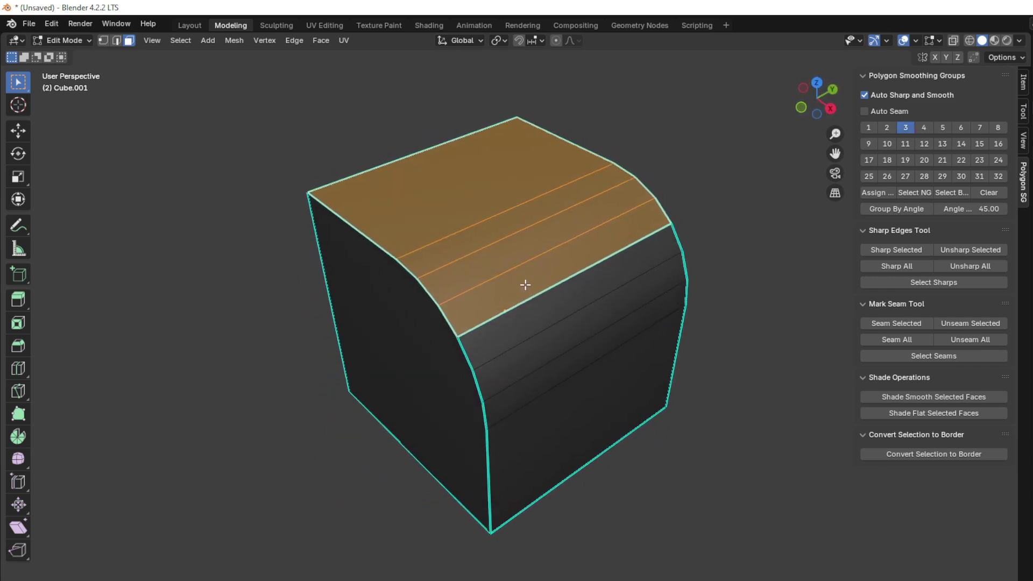
left_click(985, 193)
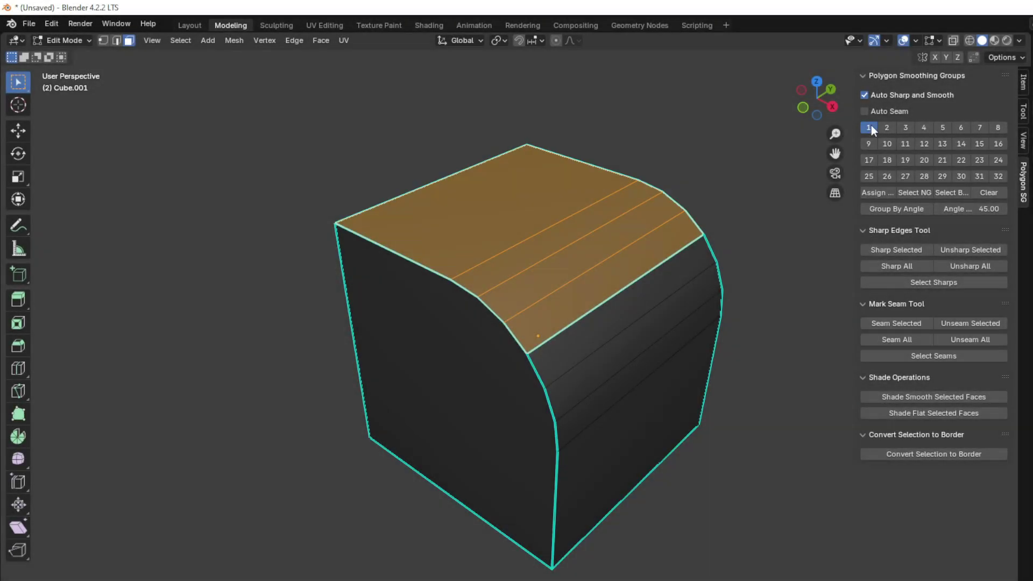
left_click(786, 265)
- Clear the groups from the top, curved and front faces, then clear the remaining sharp edges
middle_click_drag(606, 339, 560, 334)
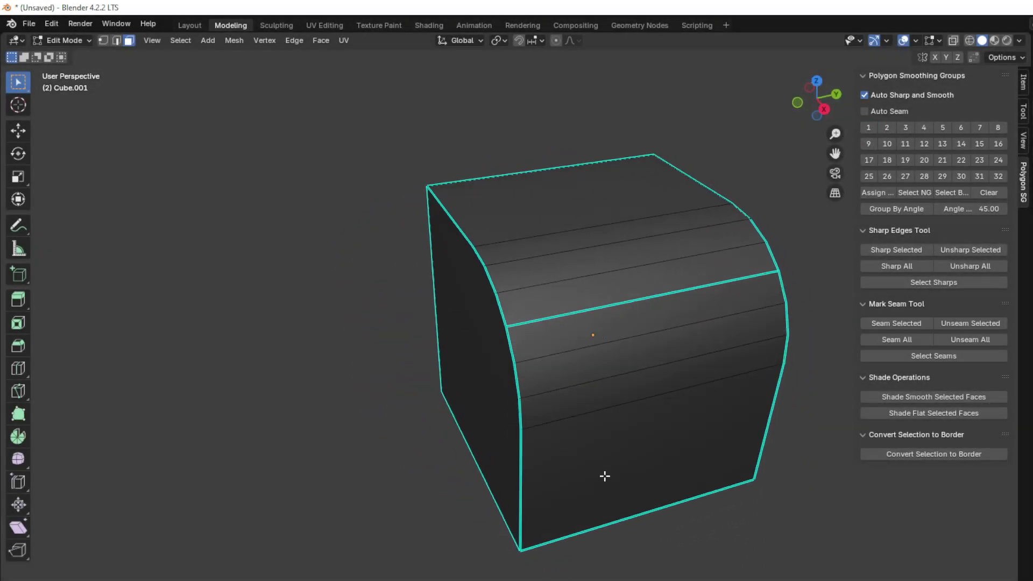
left_click_drag(604, 470, 574, 201)
middle_click_drag(583, 266, 607, 284)
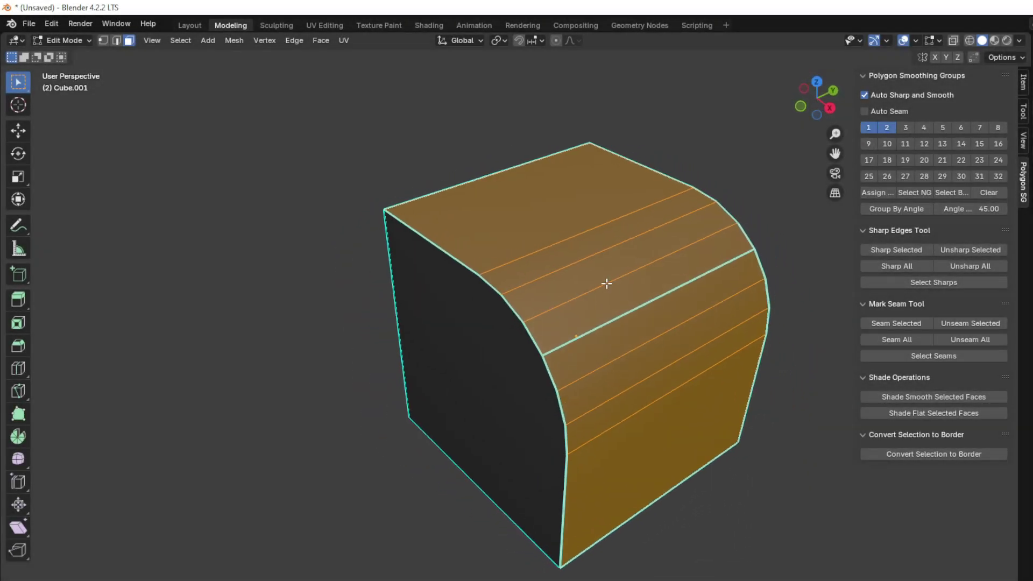
left_click(977, 191)
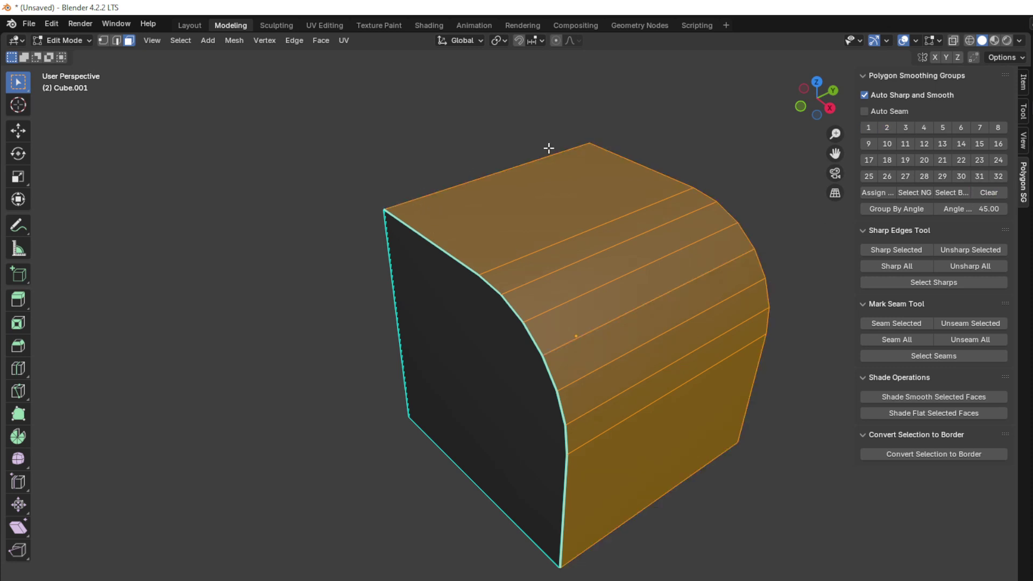
middle_click_drag(674, 479, 646, 388)
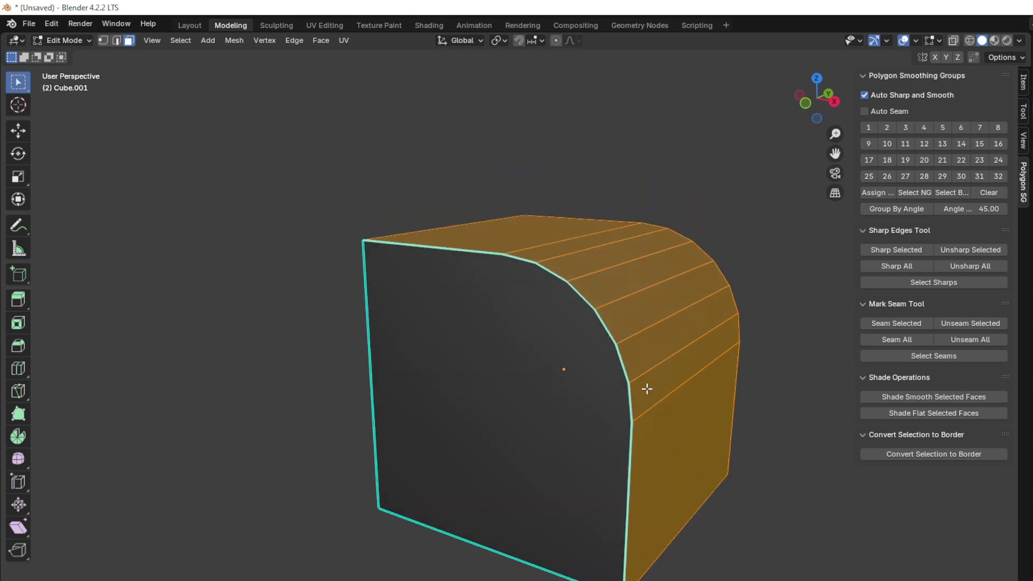
middle_click_drag(595, 418, 564, 311)
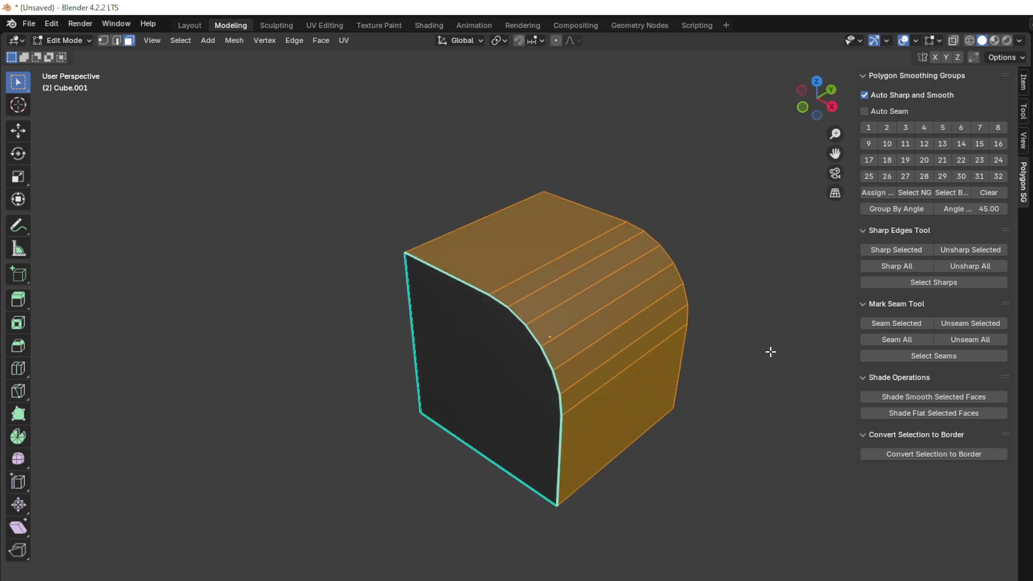
left_click(743, 291)
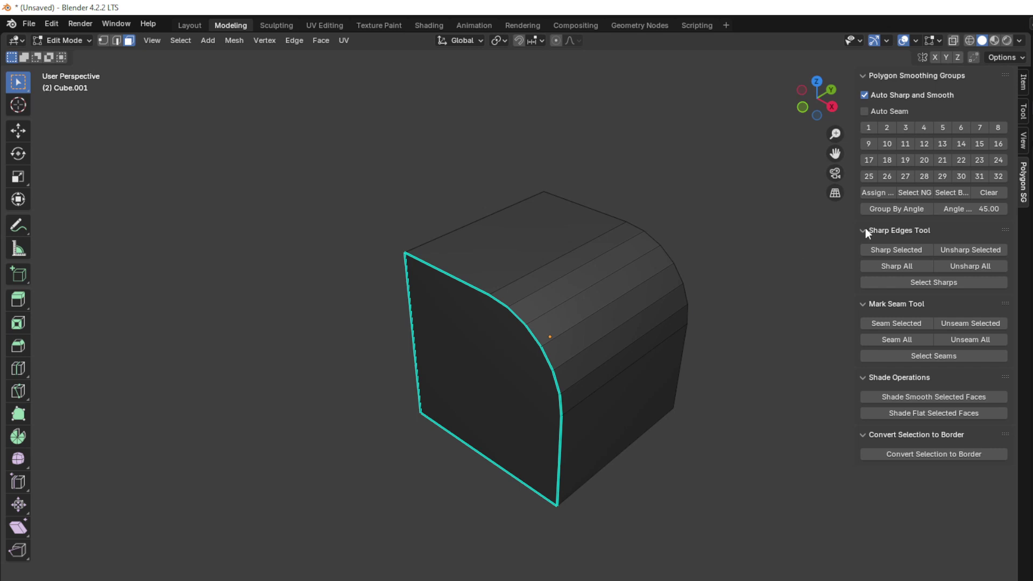
left_click(998, 192)
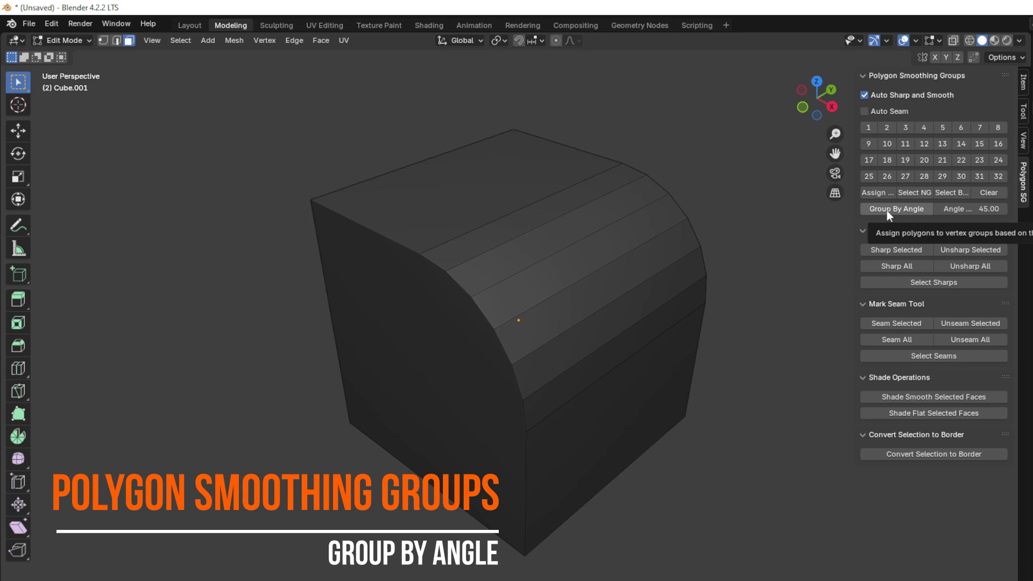
- Turn off Auto Sharp and Smooth and bring up the Select By SG dialog
middle_click_drag(523, 249, 531, 235)
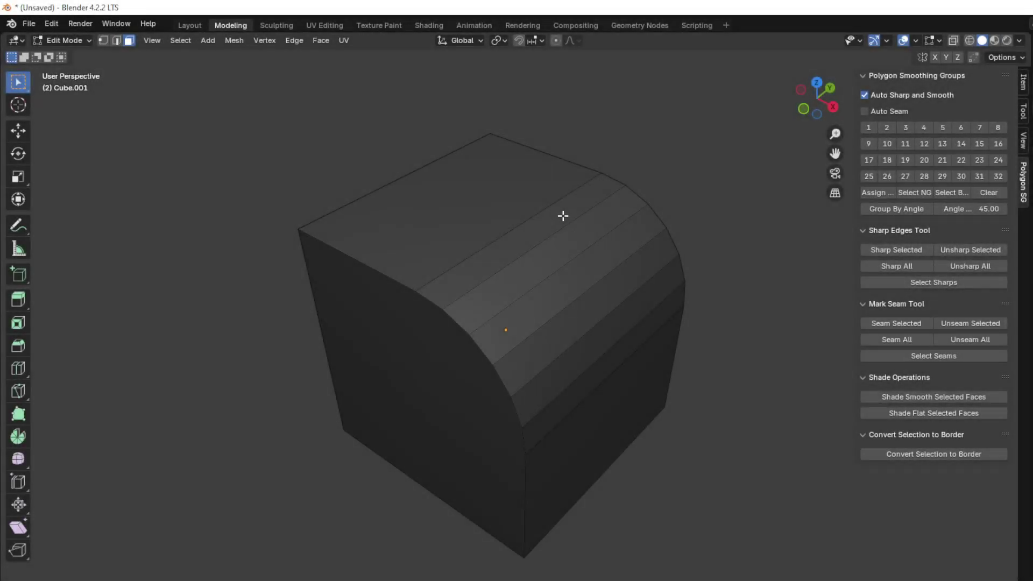
left_click(864, 95)
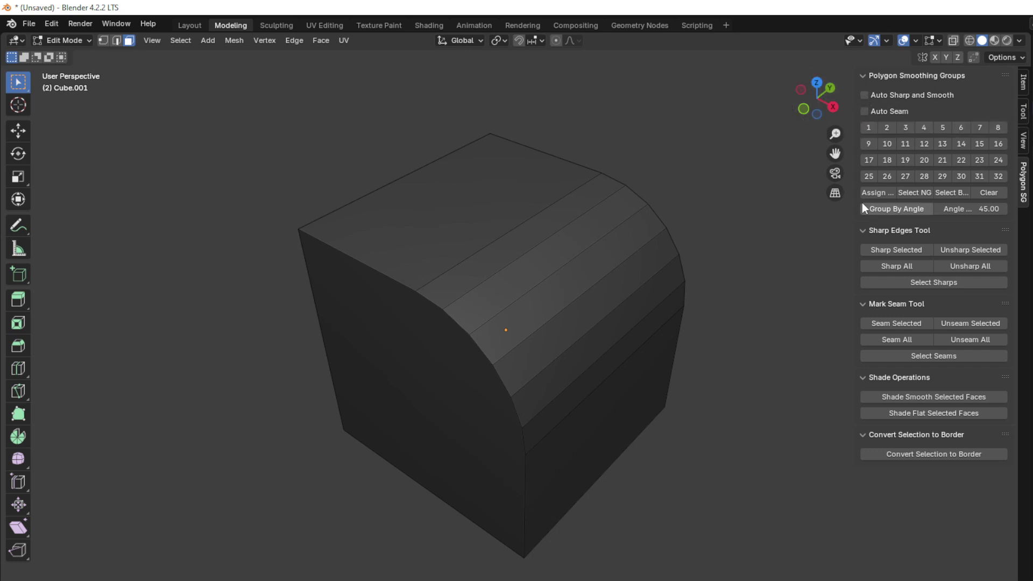
left_click(952, 192)
left_click_drag(938, 183, 686, 176)
- Preview smoothing groups 1–4 one by one, then deselect and re-enable Auto Sharp and Smooth
left_click(669, 197)
left_click(706, 197)
left_click(660, 201)
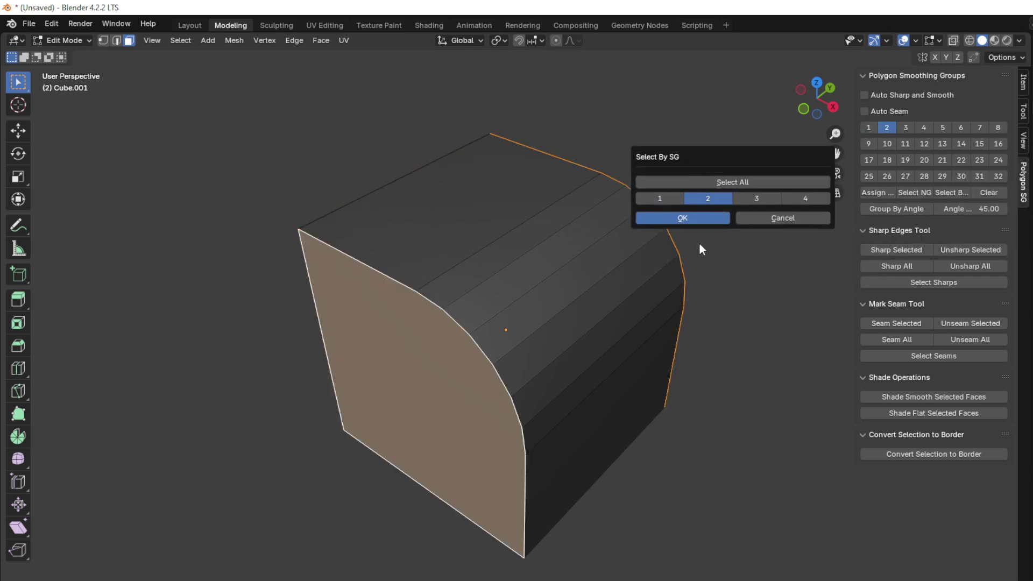
left_click(708, 198)
left_click(737, 199)
left_click(755, 199)
left_click(805, 198)
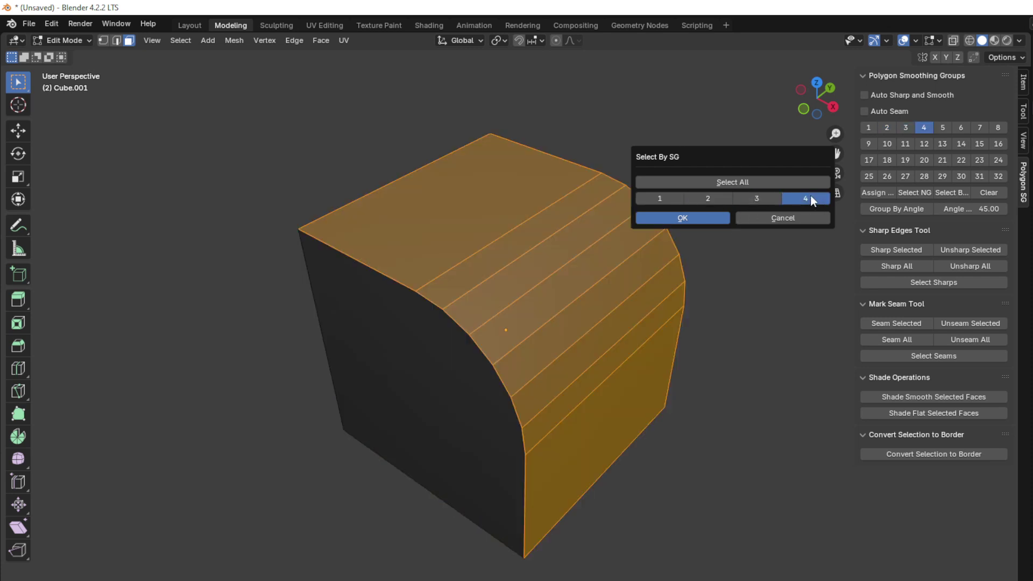
left_click(700, 218)
left_click(733, 243)
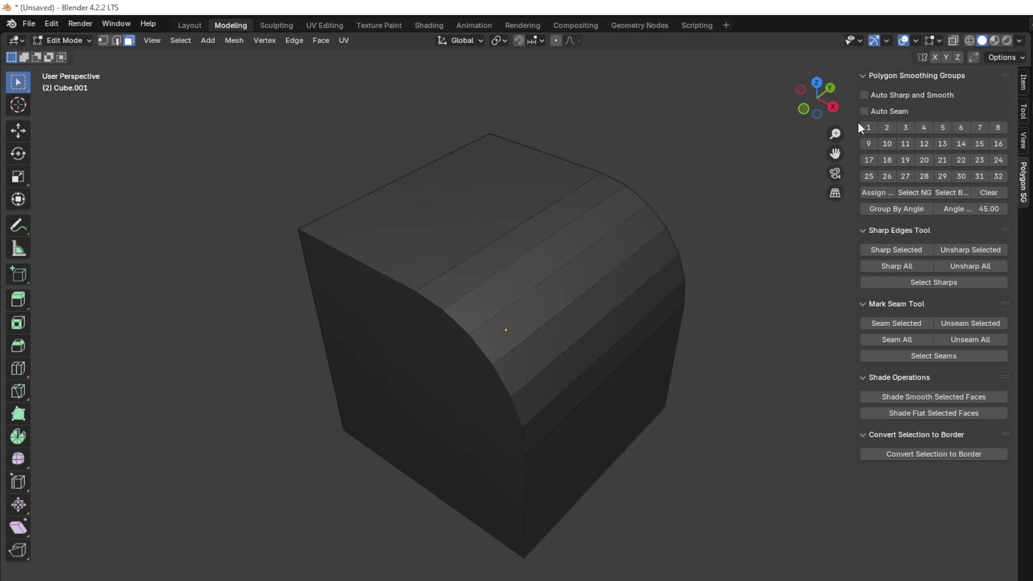
left_click(870, 97)
- Group the cube's faces by a 45° angle and check the shading in Object Mode
left_click(879, 211)
key("Tab")
mouse_move(579, 282)
middle_mouse_down()
mouse_move(605, 226)
mouse_move(393, 266)
mouse_move(567, 267)
middle_mouse_up()
key("Tab")
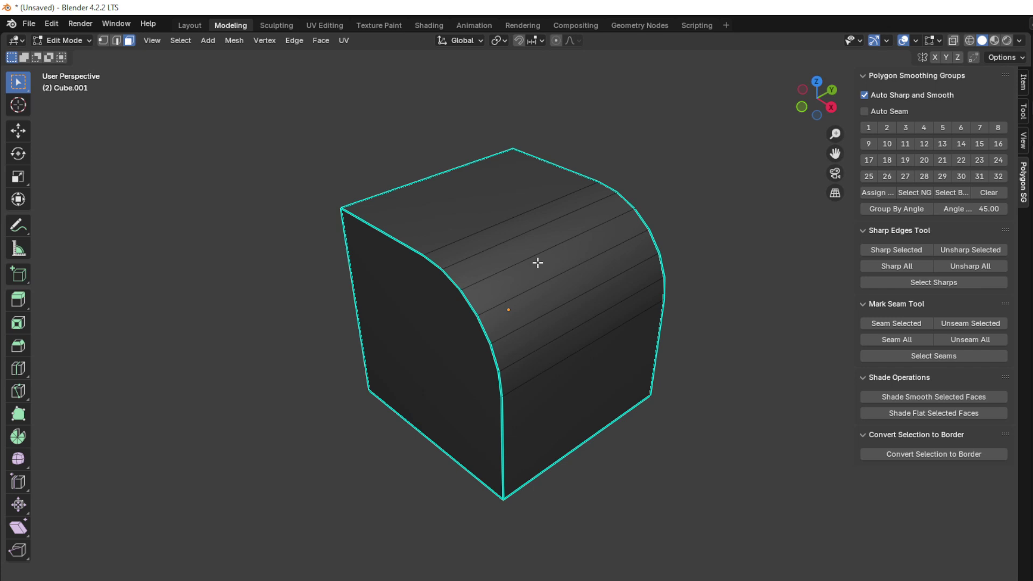
- Set the grouping angle to 1 and regroup the cube by angle
left_click(956, 209)
type("1")
key("Return")
left_click(888, 209)
middle_click_drag(745, 267, 477, 261)
scroll(477, 260, "up", 4)
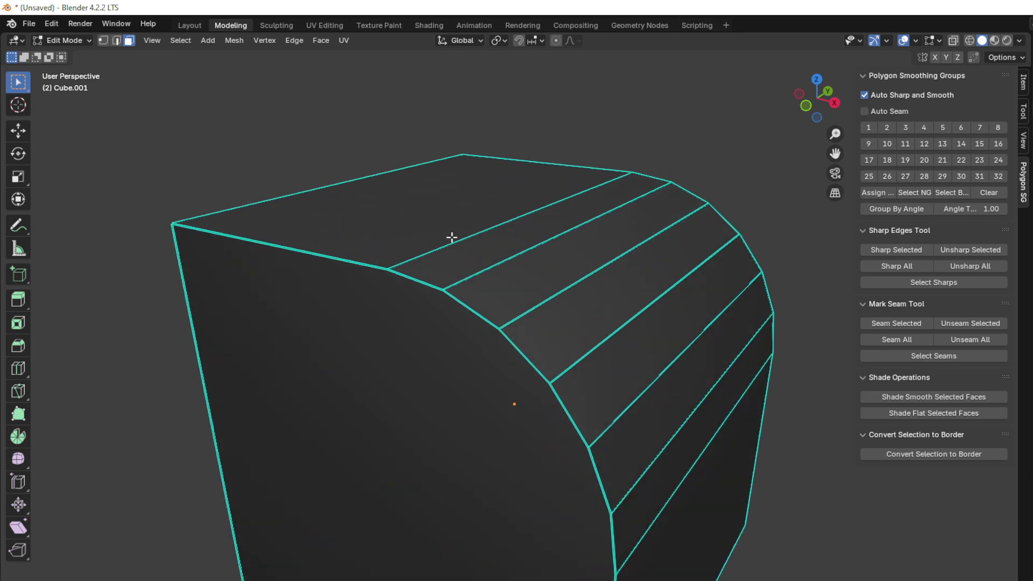
- Select the top face and the six bevel strips below it to inspect their groups
left_click(431, 221)
middle_click_drag(431, 221, 499, 256)
left_click(499, 256)
left_click(524, 286)
left_click(571, 323)
left_click(592, 361)
left_click(614, 394)
left_click(638, 427)
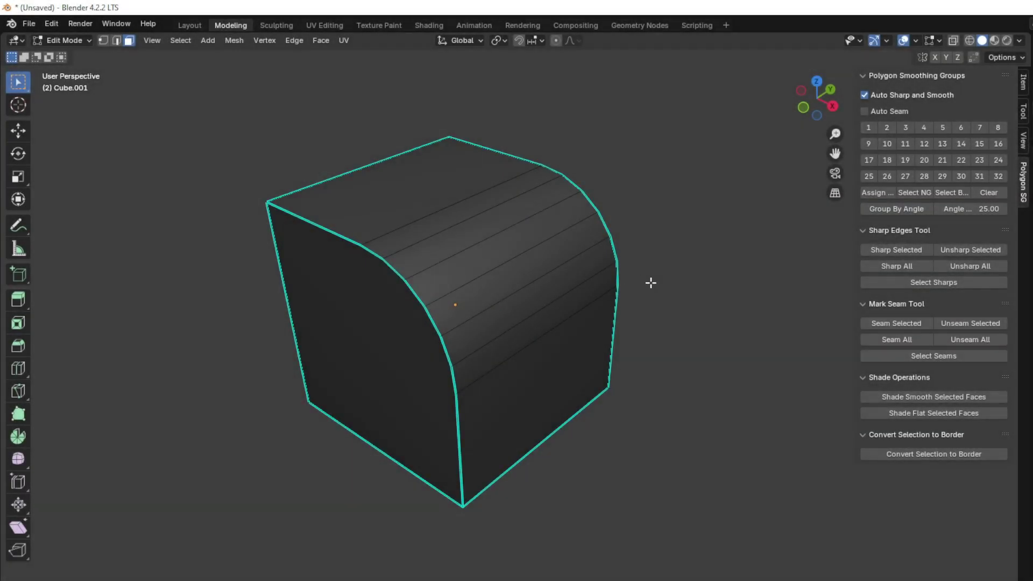
middle_click_drag(561, 266, 641, 259, "shift")
- Clear all smoothing groups and sharp edges, then select the cube's top face
left_click(987, 191)
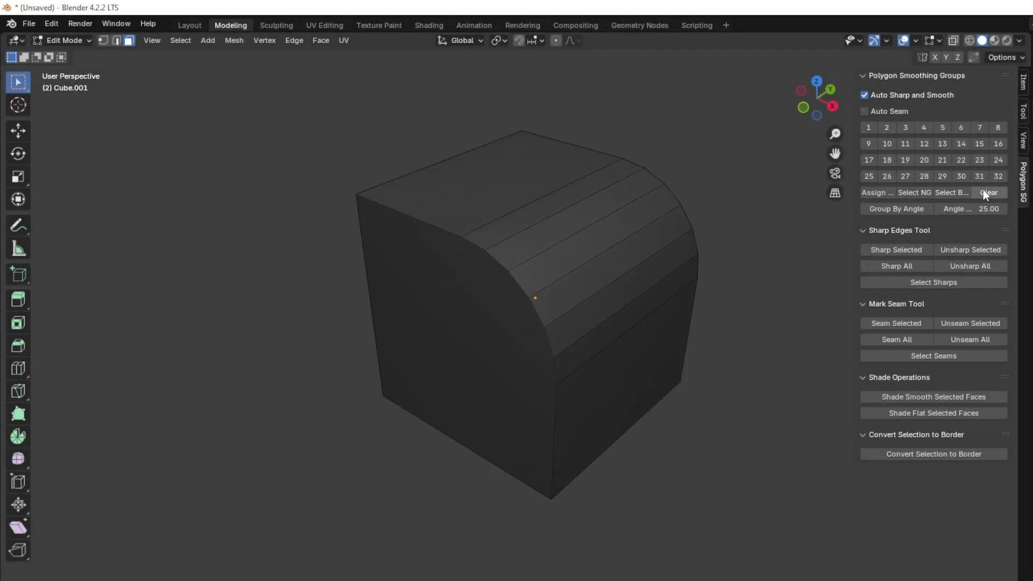
middle_click_drag(619, 250, 552, 261, "shift")
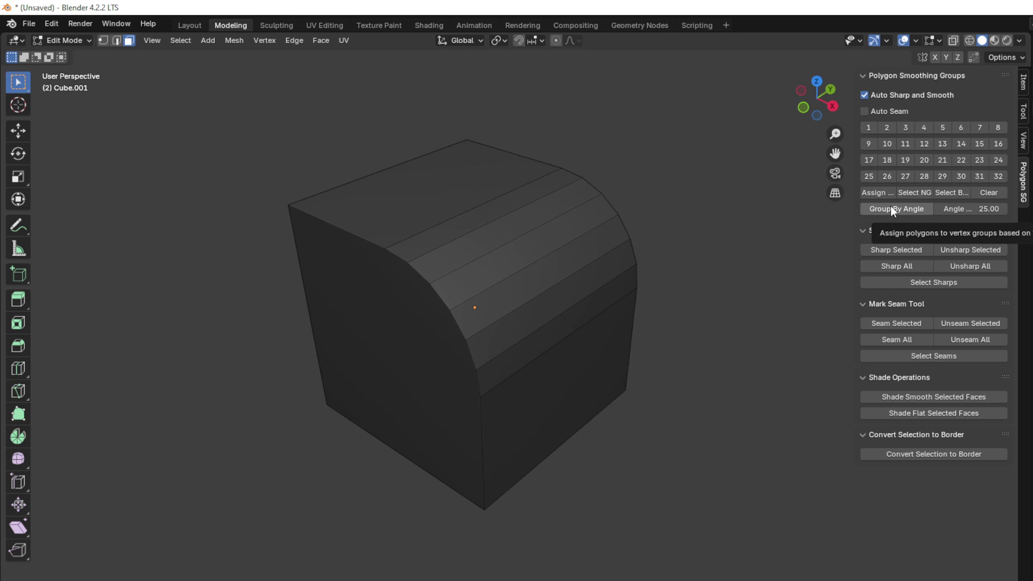
left_click(451, 190)
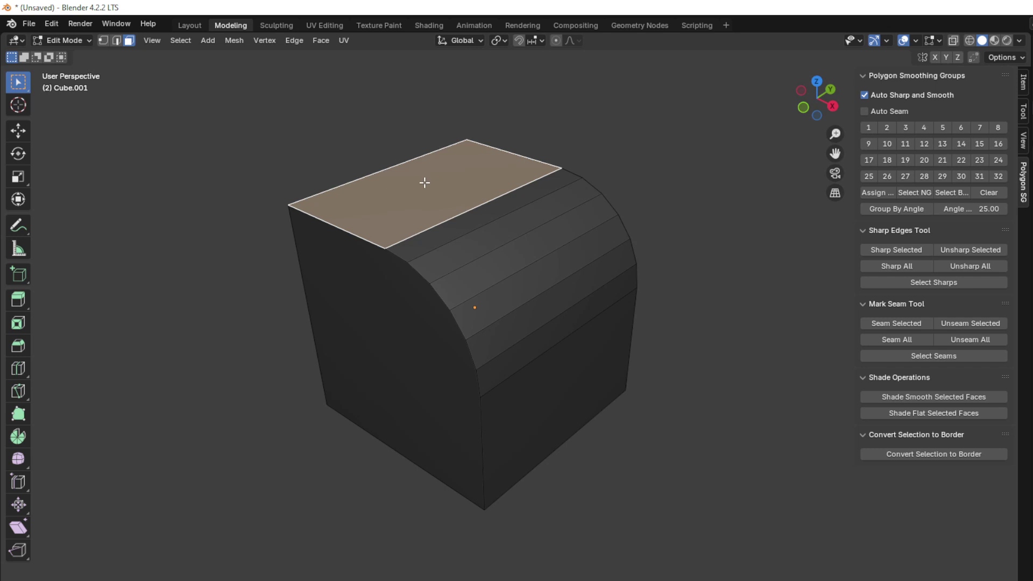
- Group the cube by a 25° angle and inspect the smooth bevel shading in Object Mode
left_click(876, 209)
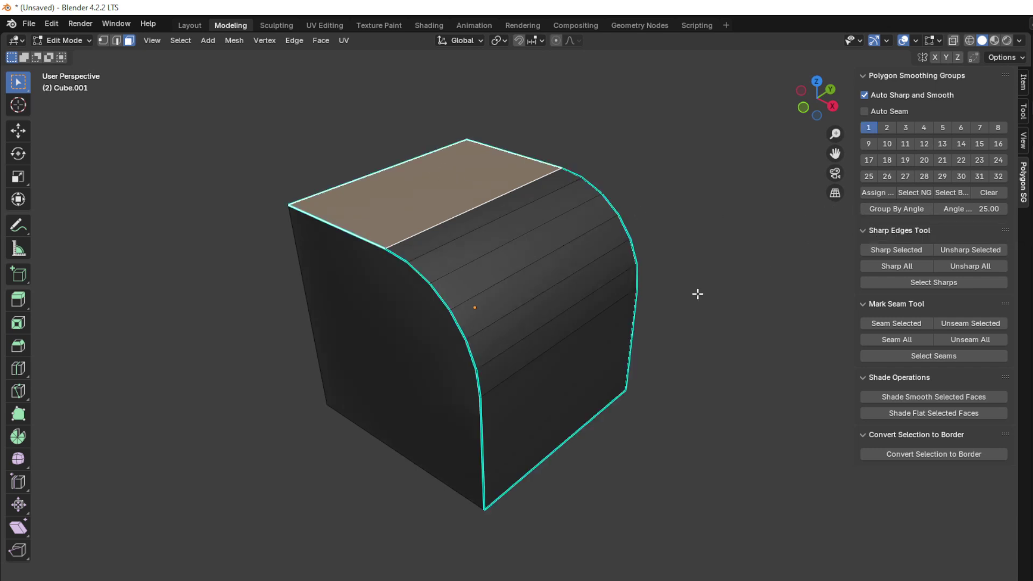
key("alt+a")
key("Tab")
mouse_move(657, 323)
middle_mouse_down()
mouse_move(572, 277)
mouse_move(699, 331)
mouse_move(673, 321)
middle_mouse_up()
key("Tab")
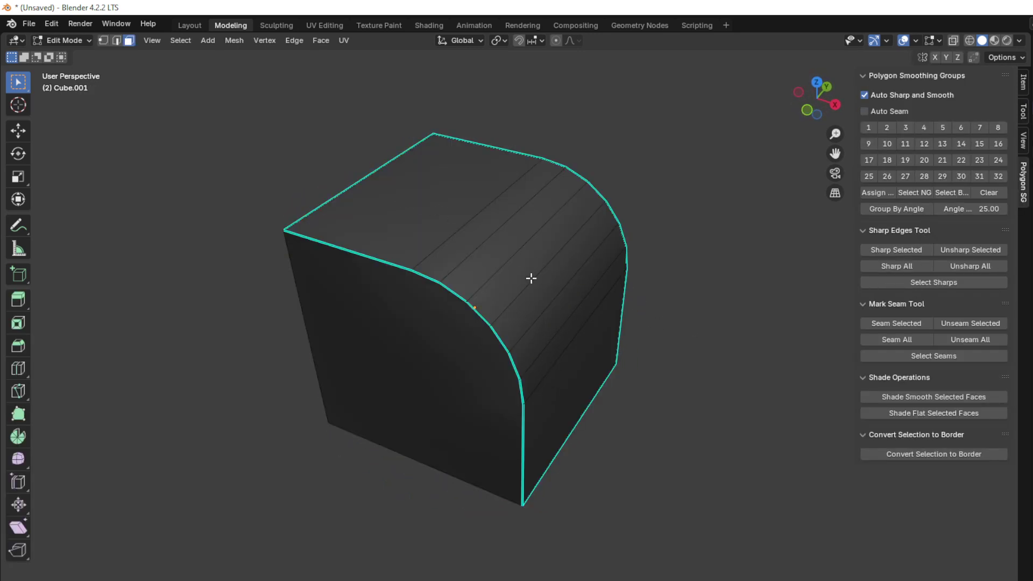
middle_click_drag(595, 253, 422, 220)
- Clear the groups again, reselect the top face, and enter a grouping angle of 5
left_click(986, 192)
left_click(423, 221)
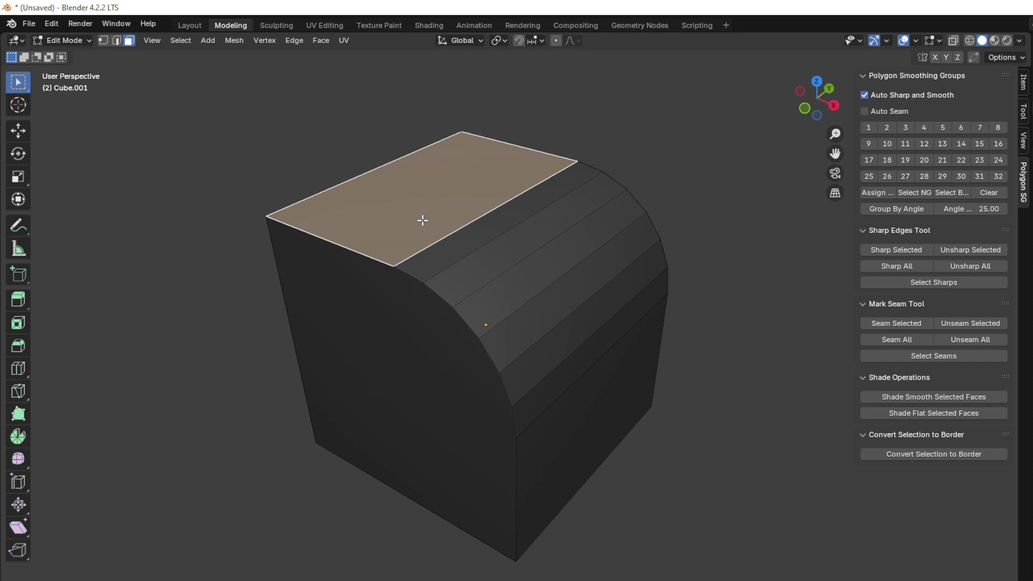
left_click(971, 208)
type("5")
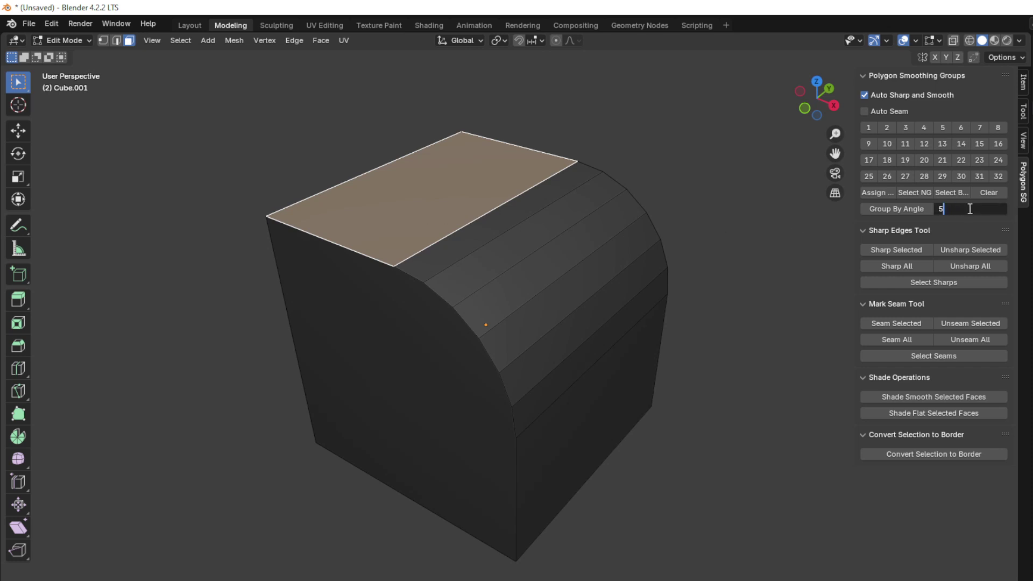
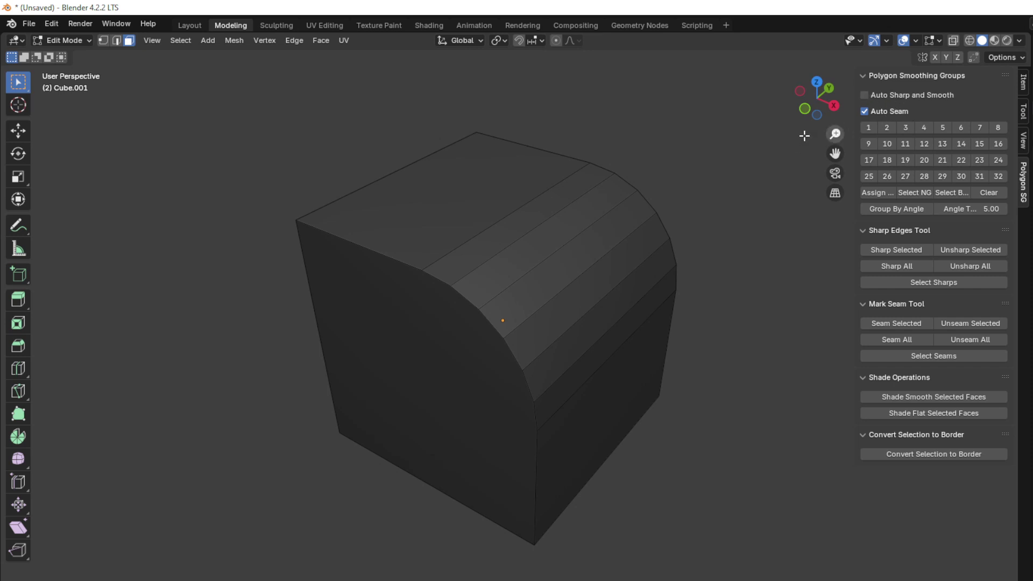
- Start editing the Angle Threshold value beside Group By Angle in the Polygon SG panel
left_click(974, 208)
- Set the grouping angle to 25, then select the top face, front face and bevel strips
type("25")
key("Return")
left_click_drag(487, 191, 596, 287)
middle_click_drag(638, 335, 583, 336)
left_click_drag(569, 413, 520, 204)
middle_click_drag(654, 200, 726, 192)
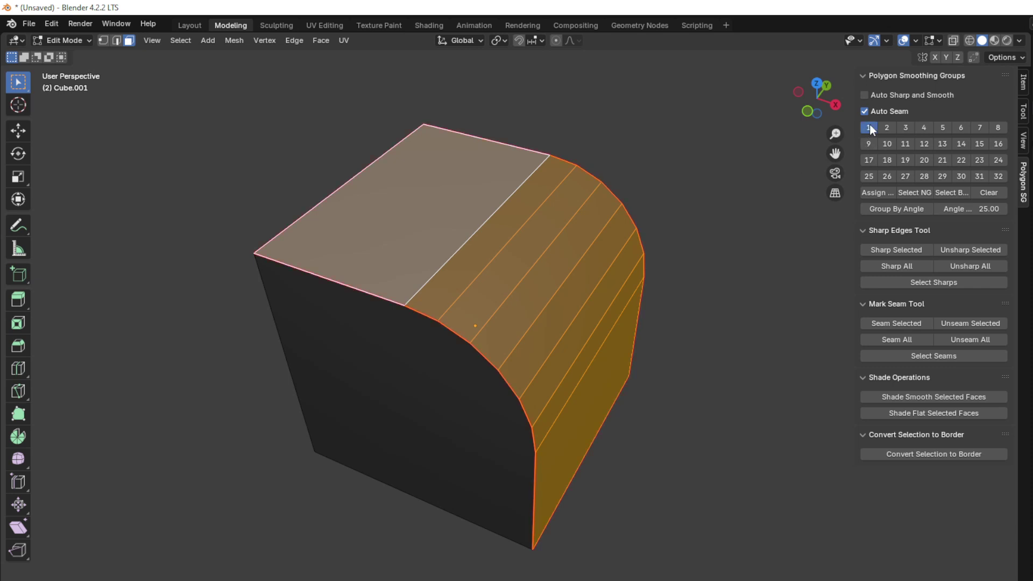
key("Tab")
key("Tab")
mouse_move(706, 284)
middle_mouse_down()
mouse_move(500, 293)
mouse_move(517, 208)
middle_mouse_up()
left_click(517, 208)
left_click(757, 229)
- Assign the cube's two side faces to a single smoothing group
left_click(514, 317)
middle_click_drag(514, 317, 689, 300)
middle_click_drag(690, 300, 784, 212, "shift")
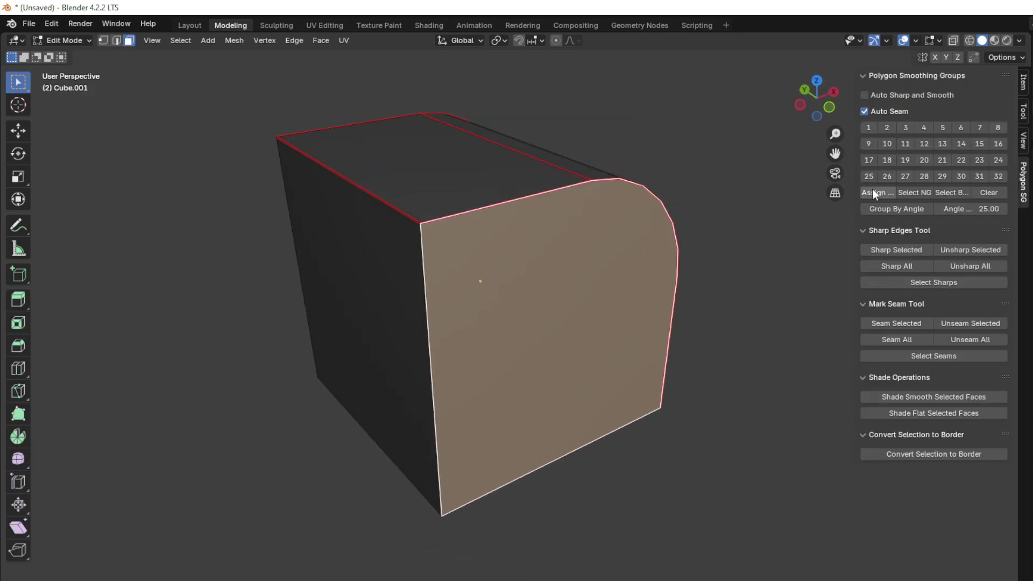
middle_click_drag(736, 283, 491, 260)
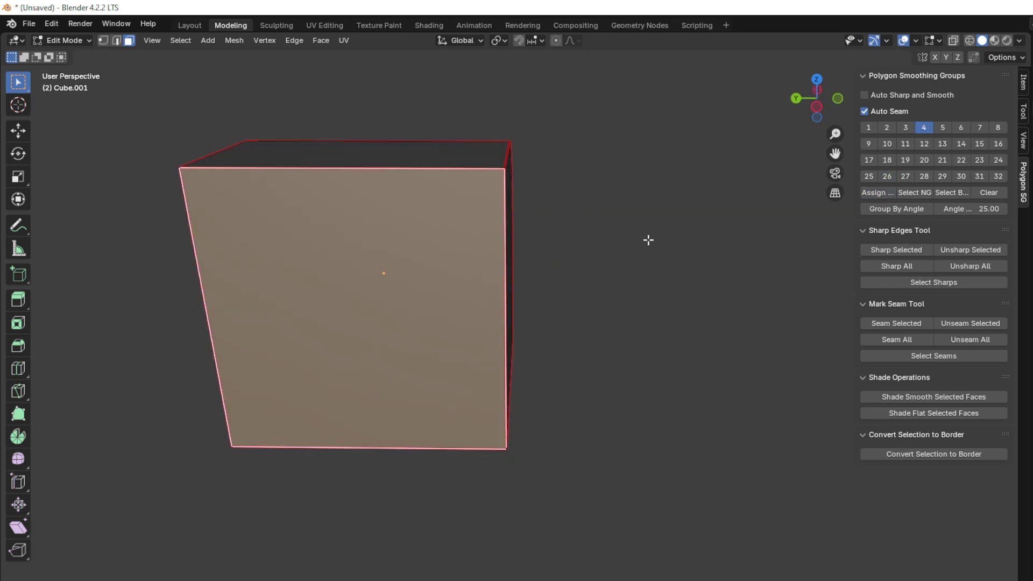
middle_click_drag(754, 230, 708, 337)
left_click_drag(708, 337, 485, 293)
left_click(961, 127)
left_click(673, 309)
middle_click_drag(673, 309, 613, 237)
- Select the grouped faces to check them, then clear all smoothing groups and their seams
left_click(927, 194)
left_click_drag(764, 178, 677, 375)
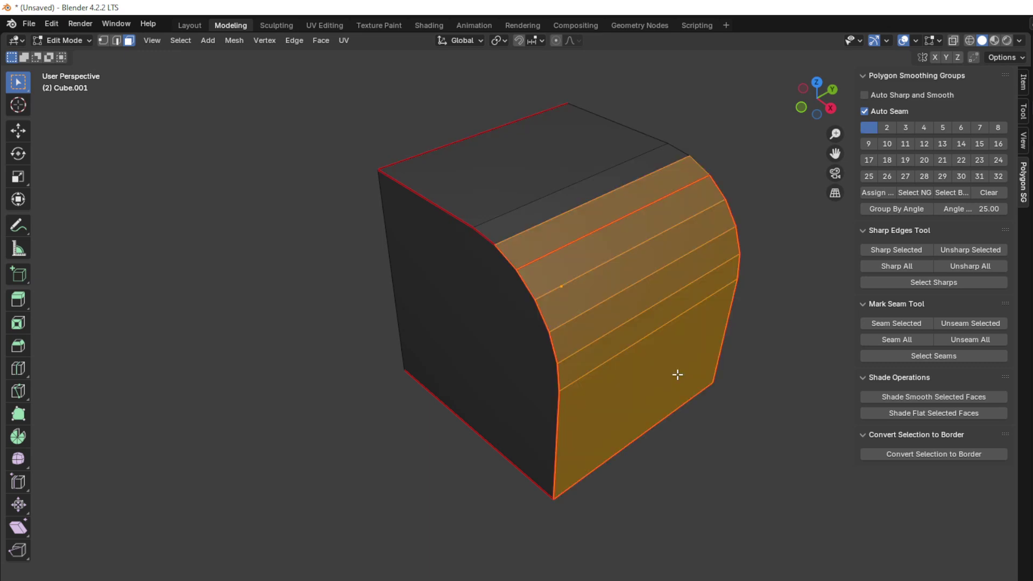
left_click(780, 358)
middle_click_drag(780, 359, 685, 272)
left_click(988, 194)
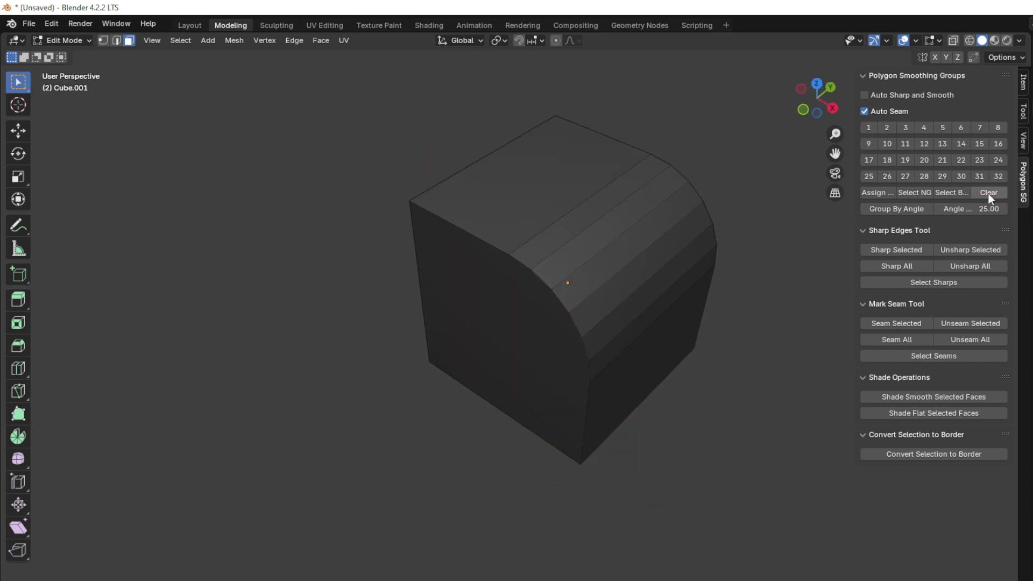
scroll(597, 256, "up", 2)
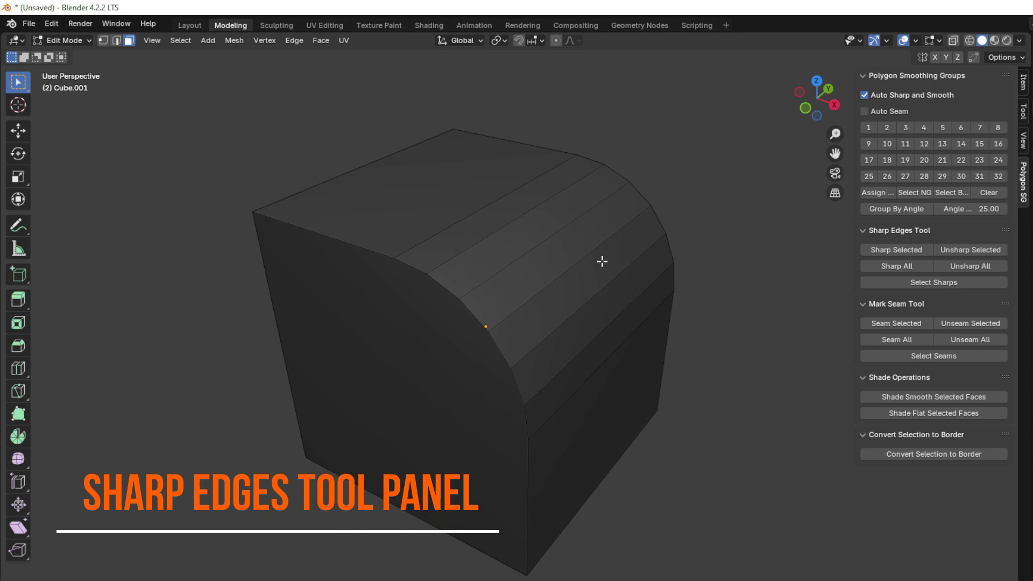
- Mark the borders of the top face and the two strips below it sharp
middle_click_drag(602, 261, 540, 259)
middle_click_drag(442, 235, 461, 226)
left_click(441, 187)
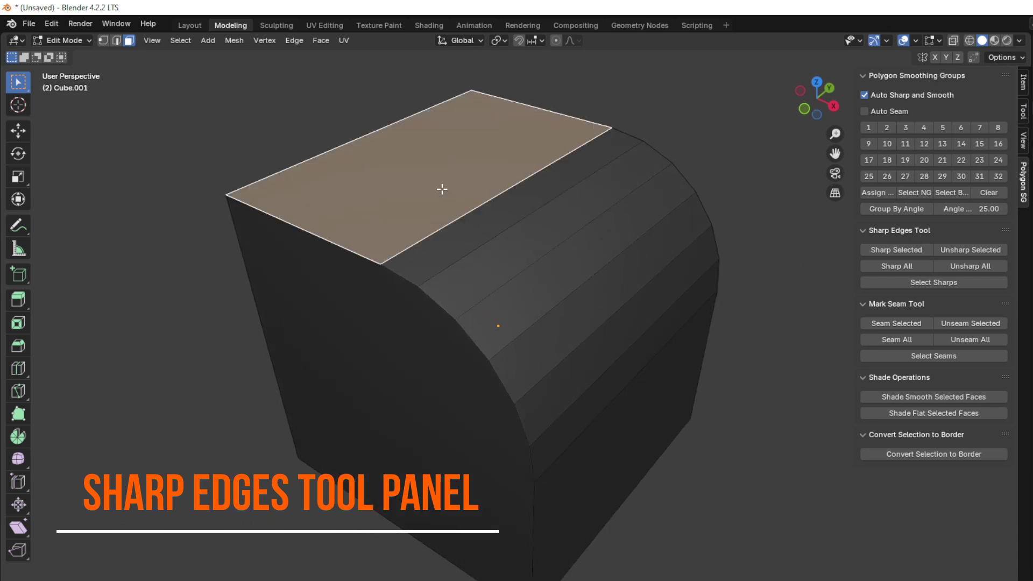
left_click(896, 249)
middle_click_drag(642, 247, 543, 238)
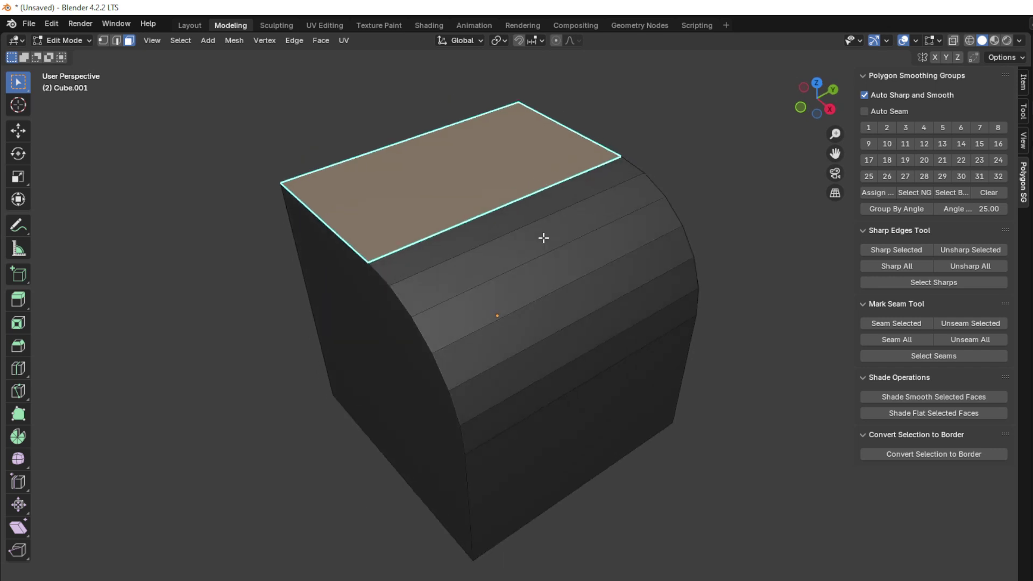
left_click_drag(514, 220, 522, 233)
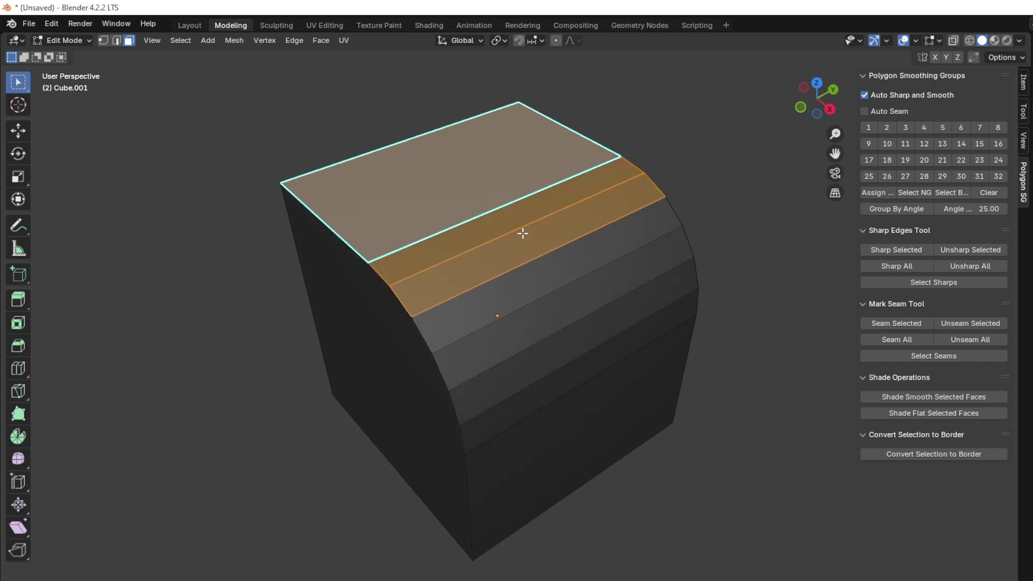
left_click(891, 250)
left_click(790, 293)
- Mark two more bevel strips and the middle bevel face sharp
scroll(553, 271, "down", 2)
mouse_move(552, 267)
middle_mouse_down()
mouse_move(567, 275)
mouse_move(566, 260)
middle_mouse_up()
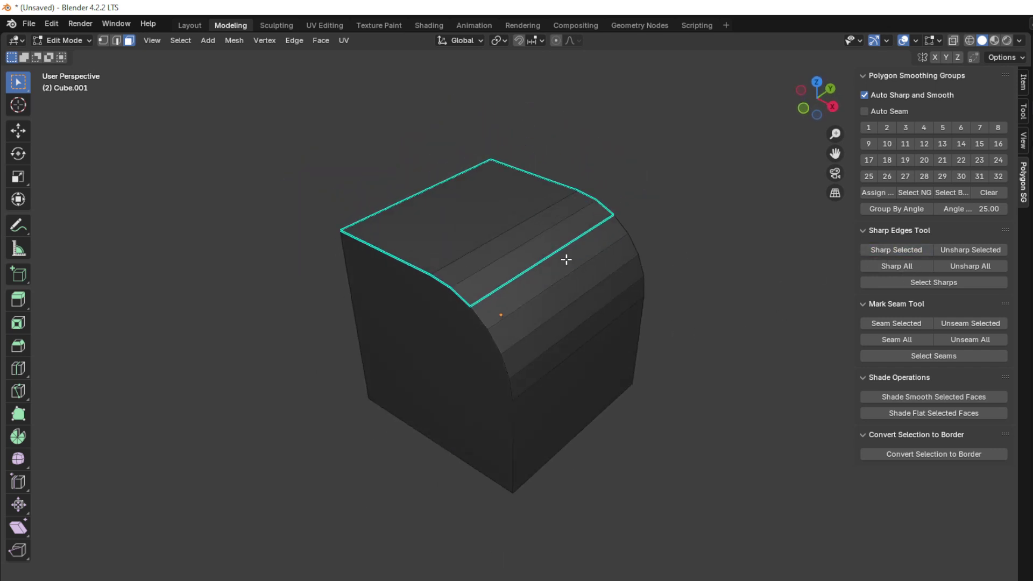
scroll(560, 270, "up", 3)
left_click_drag(558, 349, 553, 283)
left_click(885, 249)
left_click(735, 304)
scroll(563, 293, "down", 1)
middle_click_drag(560, 292, 571, 319)
left_click(560, 301)
left_click(883, 250)
left_click(735, 343)
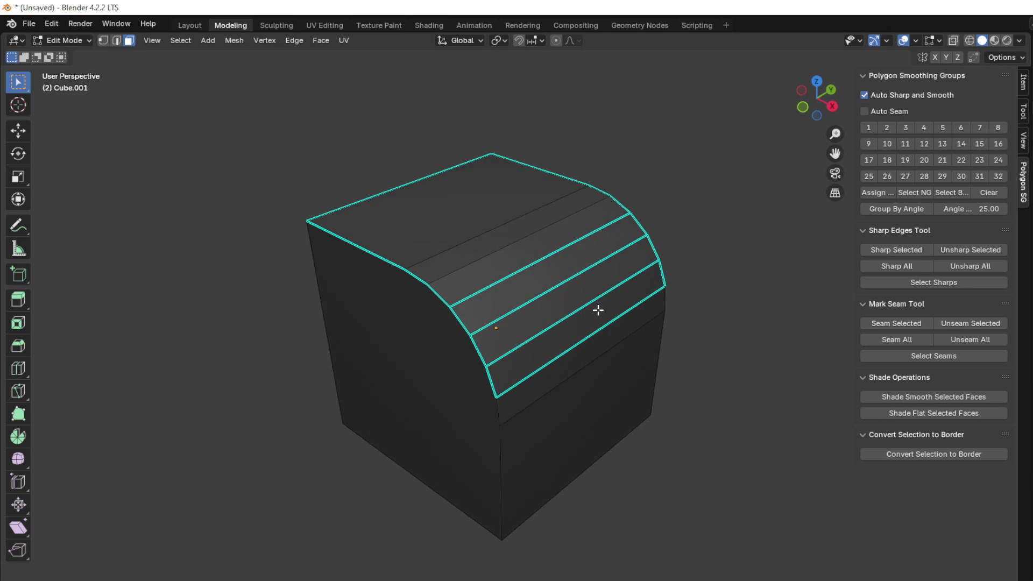
- Clear all sharp edges, switch to vertex selection, and select the front corner vertex
scroll(517, 296, "up", 1)
middle_click_drag(595, 302, 492, 301)
scroll(492, 301, "up", 1)
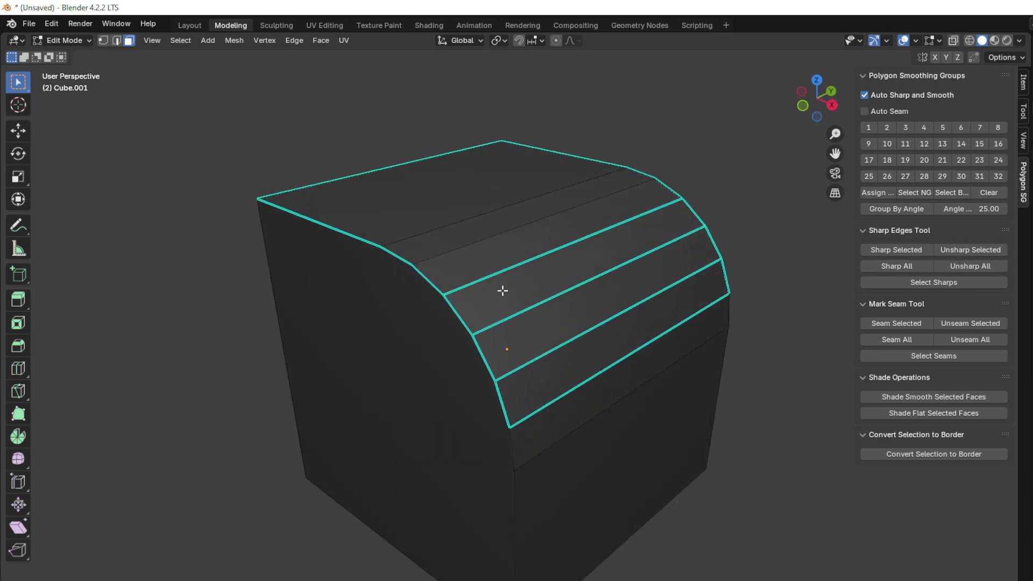
left_click(985, 192)
scroll(582, 323, "up", 2)
middle_click_drag(430, 272, 463, 297)
scroll(488, 270, "down", 2)
key("1")
left_click(286, 231)
middle_click_drag(285, 230, 582, 276)
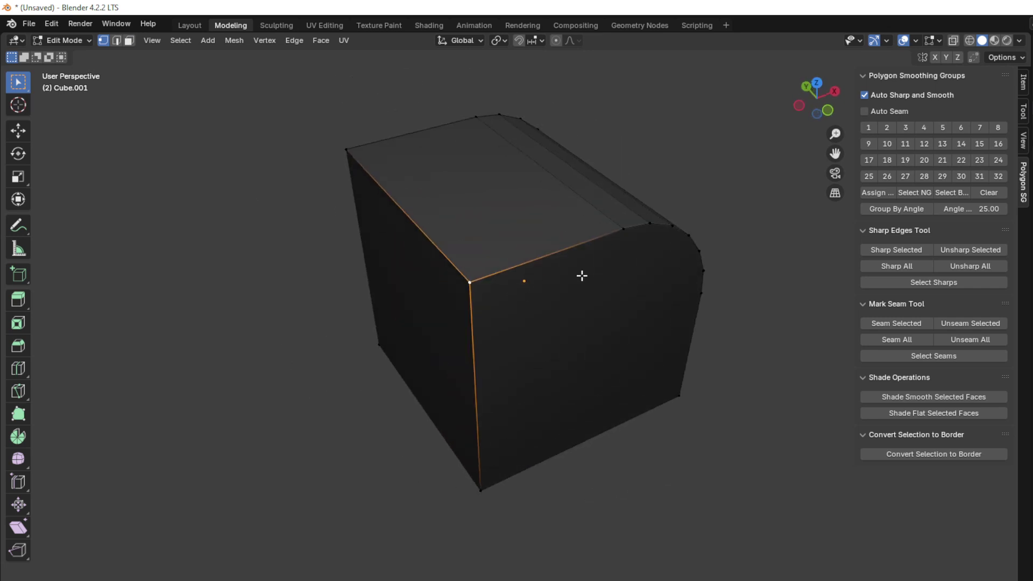
- Mark the edges at the cube's corner vertices and one bevel vertex sharp
left_click(873, 247)
scroll(479, 278, "up", 2)
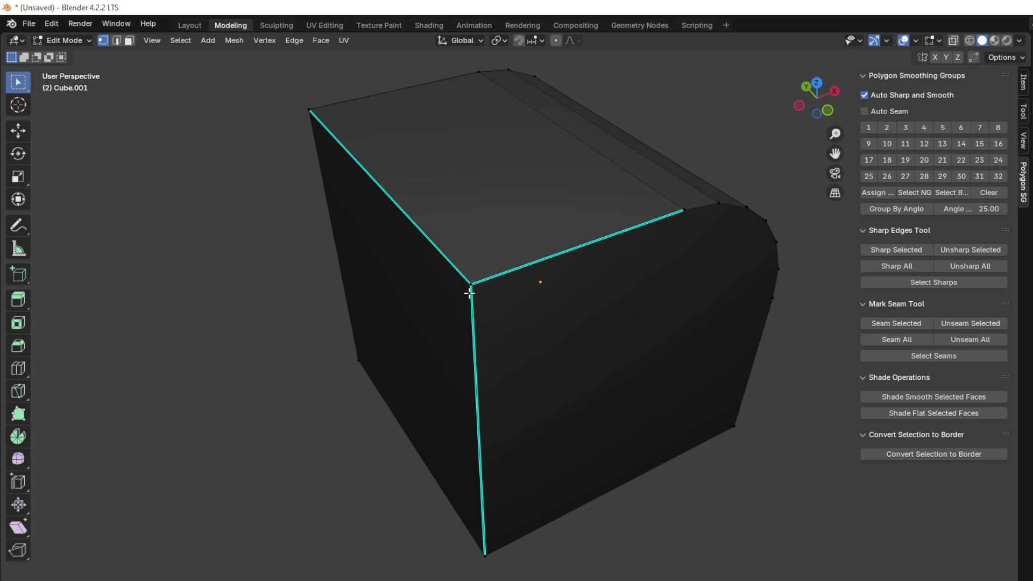
middle_click_drag(479, 281, 754, 331)
middle_click_drag(815, 210, 778, 234)
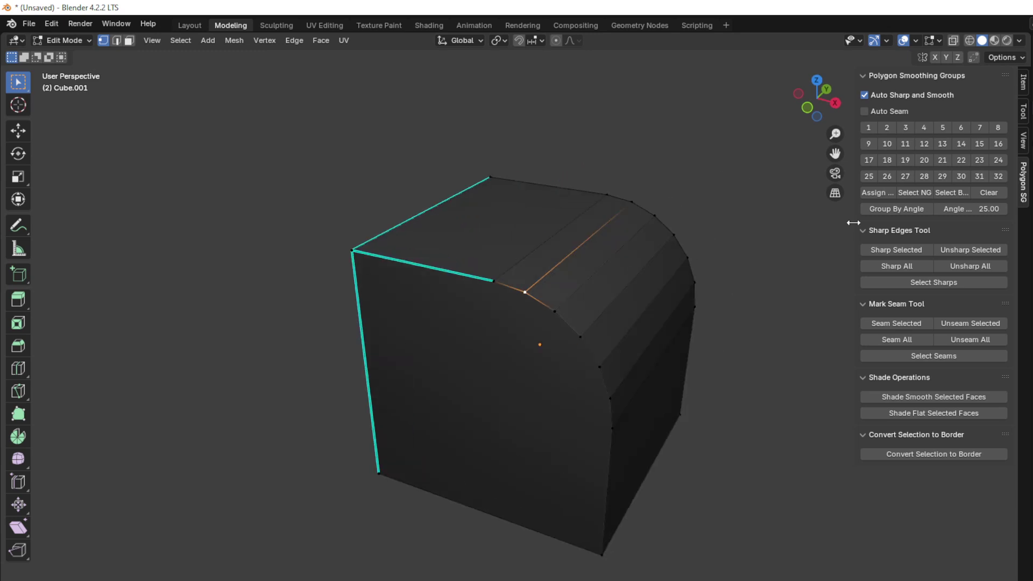
left_click(878, 251)
scroll(595, 300, "down", 1)
left_click(576, 343)
left_click(878, 250)
scroll(581, 362, "down", 2)
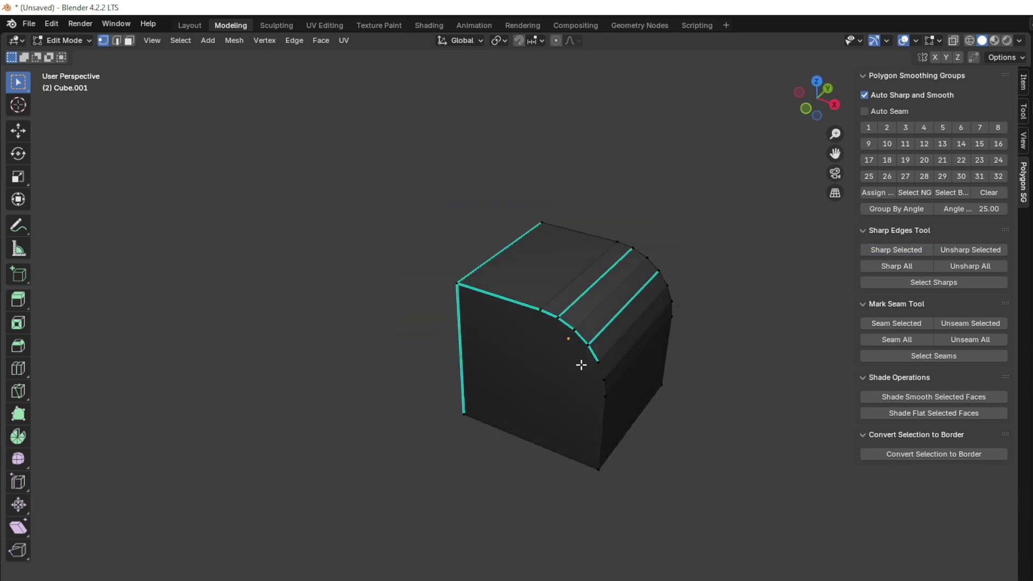
scroll(645, 301, "up", 3)
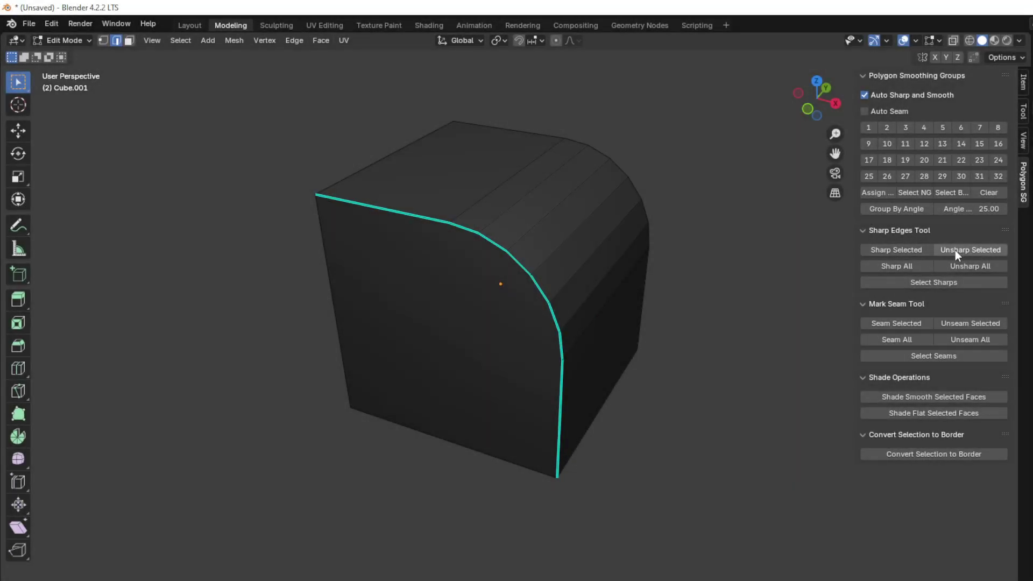
scroll(431, 217, "up", 1)
middle_click_drag(436, 250, 521, 269, "shift")
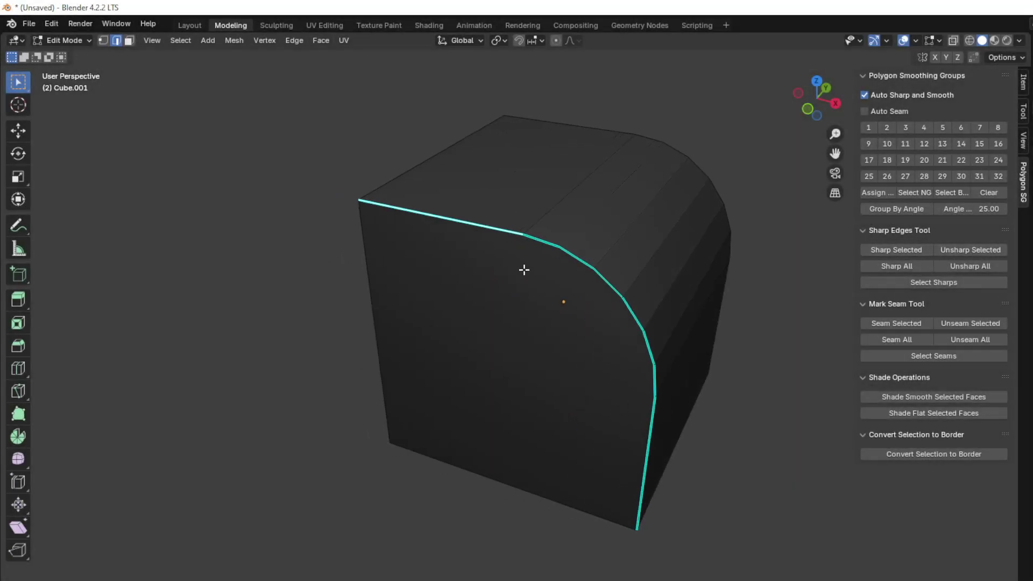
- Unsharp the upper and lower segments of the curved front edge loop, leaving one short sharp segment
left_click(551, 241)
left_click(946, 250)
left_click_drag(565, 268, 616, 262)
left_click(970, 249)
left_click(649, 391)
left_click(985, 251)
middle_click_drag(650, 406, 631, 386)
left_click(970, 249)
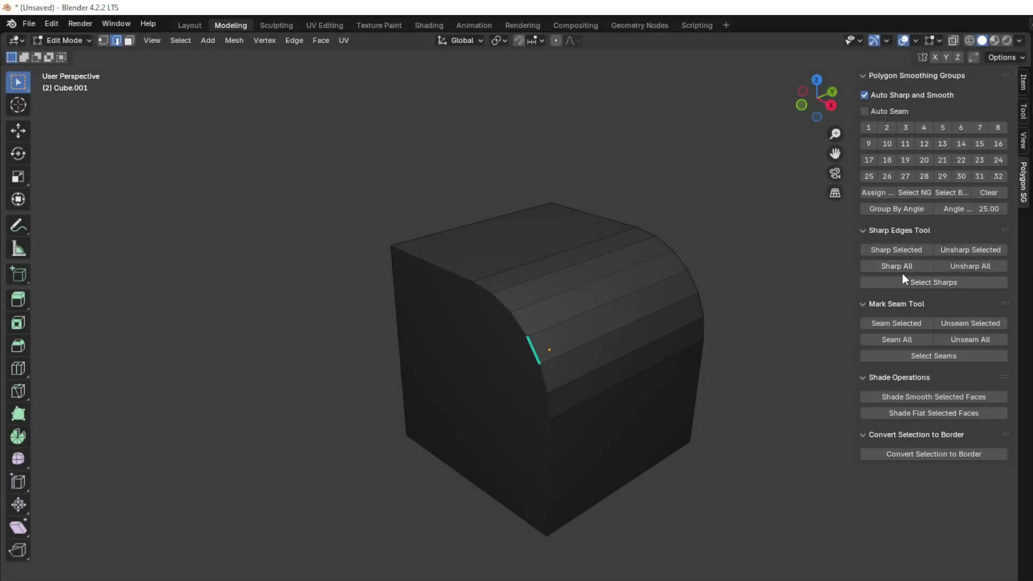
- Mark every edge of the cube sharp, then remove sharpness from all edges
left_click(893, 266)
middle_click_drag(722, 386, 774, 360)
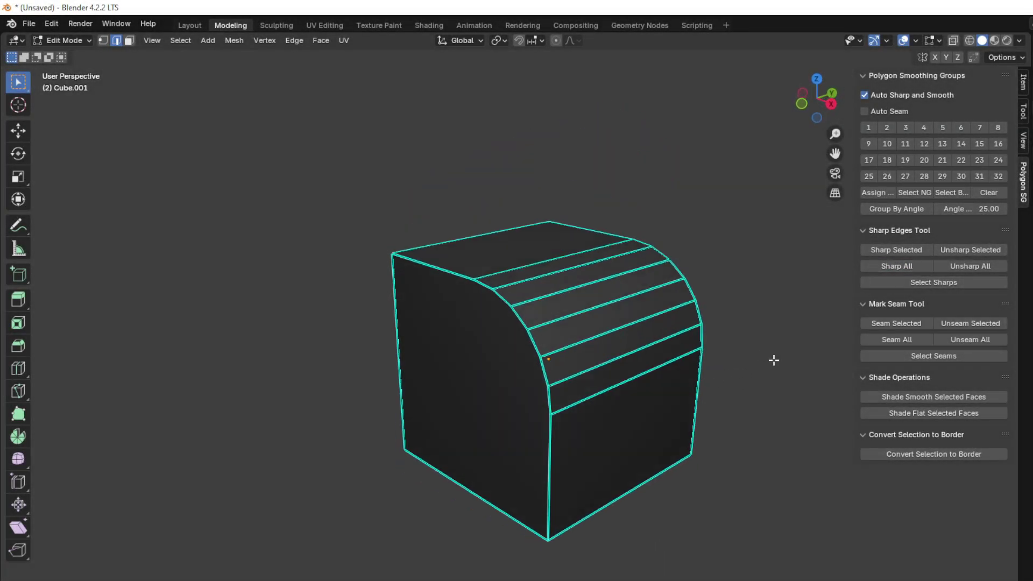
left_click(957, 267)
middle_click_drag(589, 304, 497, 305)
scroll(633, 335, "up", 1)
scroll(581, 284, "up", 2)
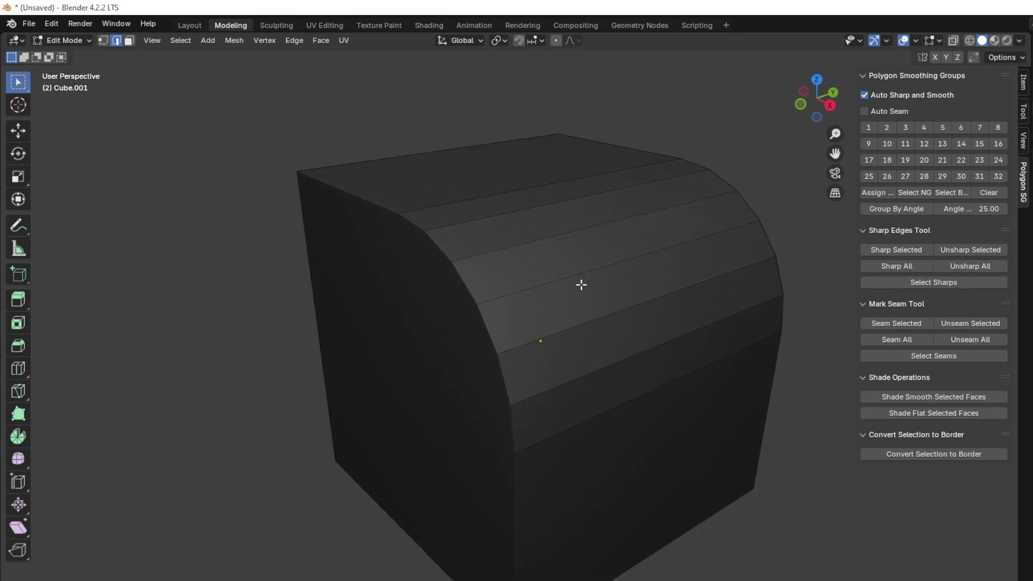
scroll(581, 285, "down", 2)
middle_click_drag(566, 304, 577, 312)
scroll(568, 309, "down", 1)
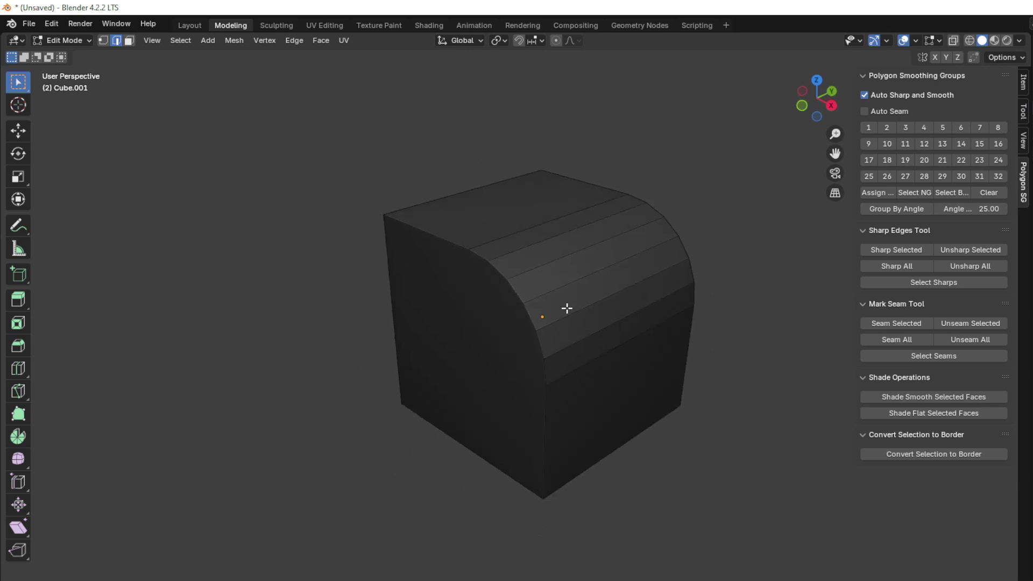
- Mark two parallel edges on the rounded top sharp, then select the sharps and make them seams
left_click_drag(536, 212, 581, 245)
left_click(883, 254)
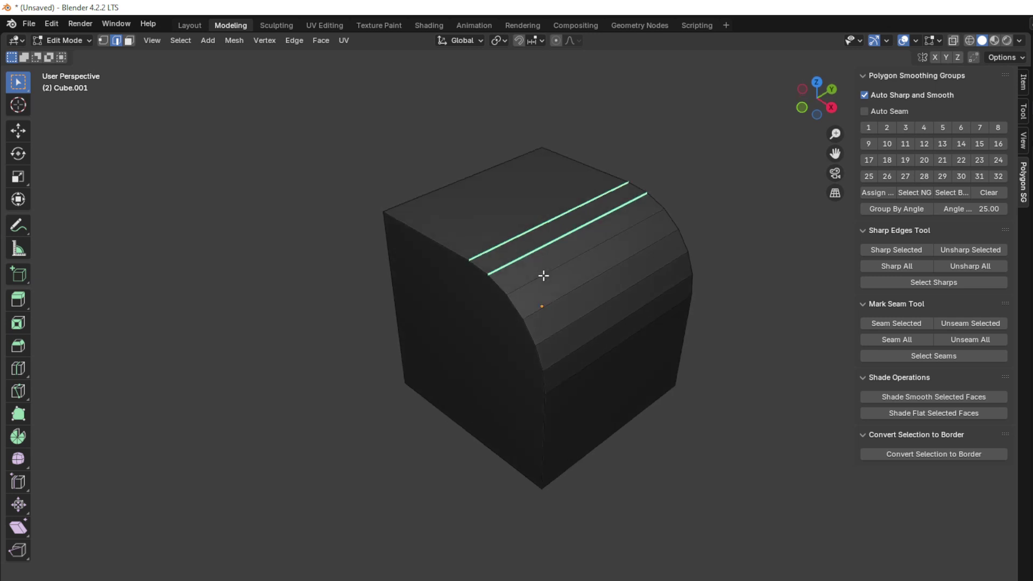
scroll(608, 281, "up", 2)
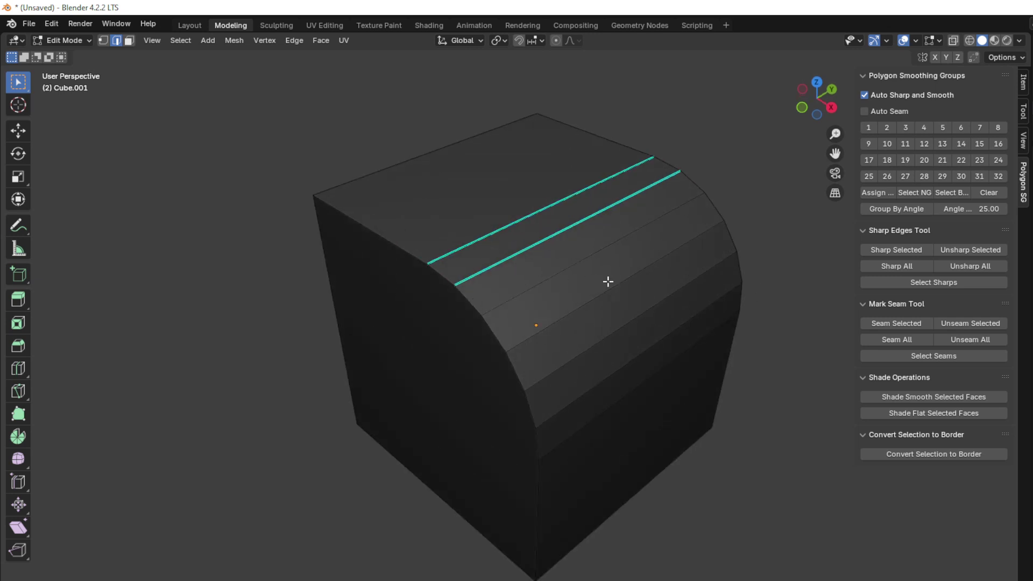
left_click(923, 284)
middle_click_drag(768, 350, 765, 344)
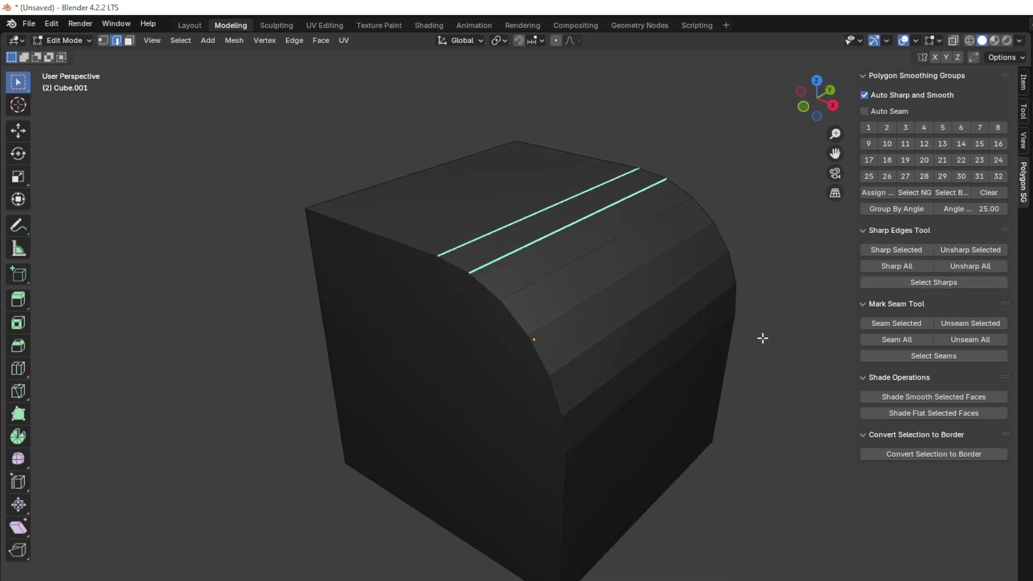
left_click(880, 324)
left_click(773, 316)
middle_click_drag(773, 316, 735, 376)
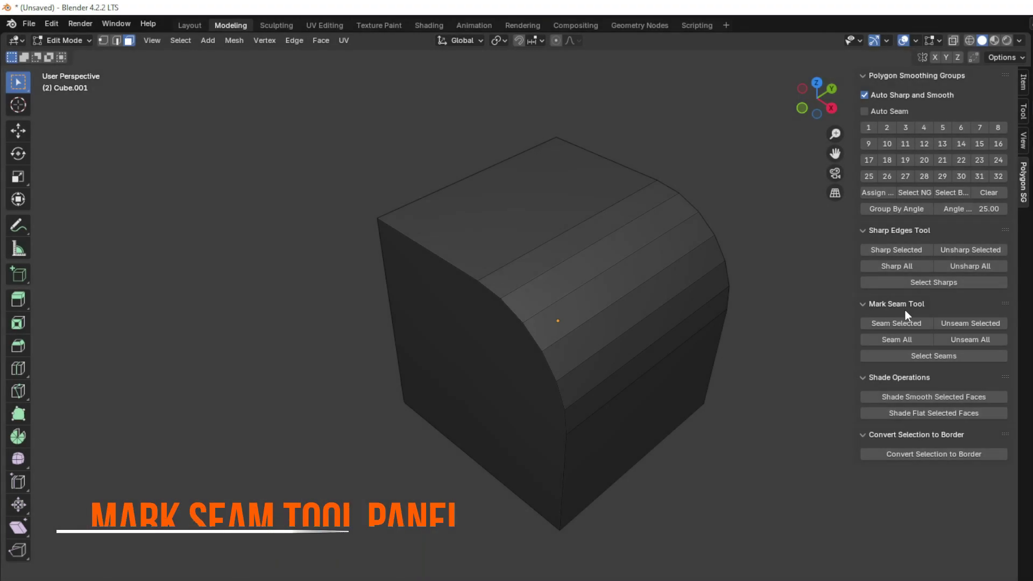
- Mark seams around the top face and the three front face strips
left_click_drag(500, 185, 579, 273)
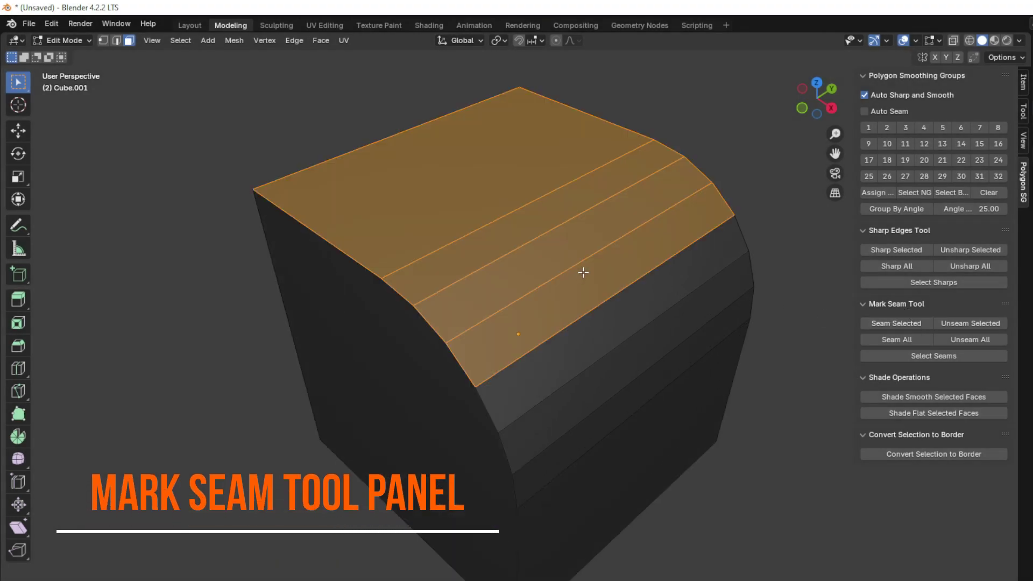
middle_click_drag(712, 344, 653, 283)
left_click_drag(669, 422, 638, 349)
left_click(881, 325)
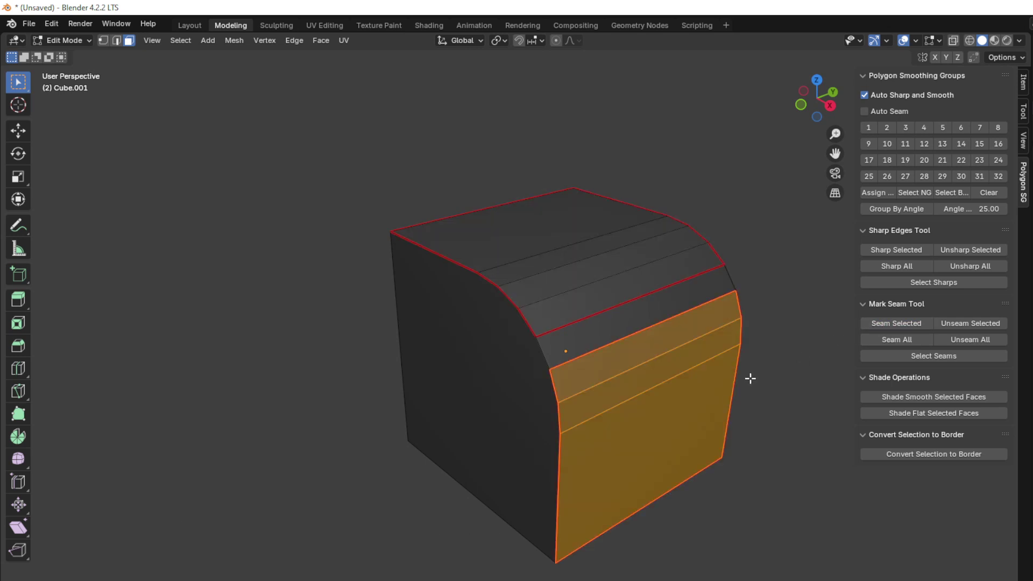
scroll(749, 379, "down", 2)
left_click(762, 422)
- Select the left and opposite side faces, then the five curved corner strips, in turn
scroll(593, 411, "up", 2)
left_click(584, 367)
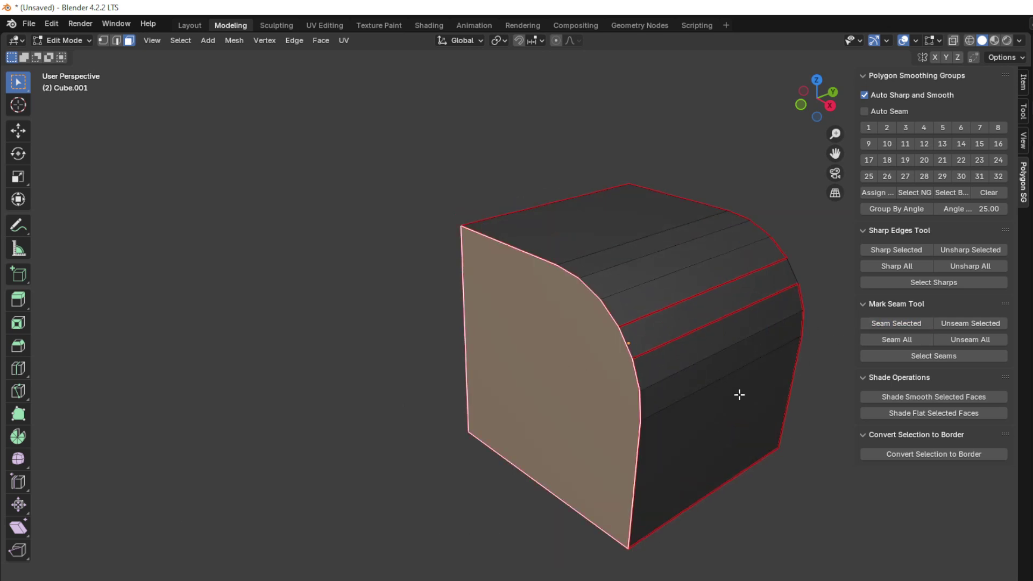
scroll(559, 353, "down", 2)
middle_click_drag(556, 348, 373, 332)
middle_click_drag(616, 414, 750, 350, "shift")
left_click(586, 329)
scroll(587, 328, "down", 2)
left_click(700, 387)
middle_click_drag(596, 417, 641, 351, "shift")
scroll(641, 350, "up", 3)
left_click_drag(640, 347, 636, 245)
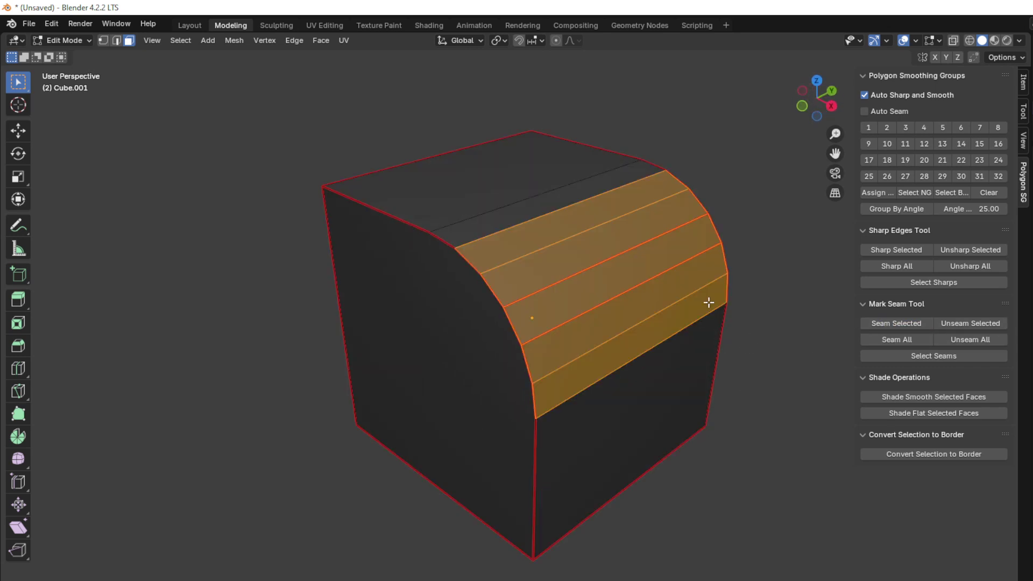
left_click(839, 367)
middle_click_drag(495, 236, 475, 250)
- Remove seams from the left side face, top face and first curved strip
left_click_drag(405, 233, 460, 209)
left_click(971, 325)
scroll(611, 255, "down", 2)
middle_click_drag(610, 255, 595, 232)
left_click(745, 428)
scroll(735, 351, "up", 2)
- Mark every edge of the cube as a seam, then clear all seams
middle_click_drag(690, 376, 635, 358)
left_click(909, 342)
middle_click_drag(600, 323, 436, 380)
left_click(953, 342)
scroll(608, 291, "up", 3)
middle_click_drag(495, 253, 543, 269)
- In edge mode, mark the five edges between the curved strips as seams, then clear all seams
key("2")
left_click_drag(560, 208, 414, 352)
middle_click_drag(414, 352, 646, 301)
left_click(896, 323)
middle_click_drag(796, 344, 764, 344)
left_click(784, 310)
scroll(563, 278, "up", 1)
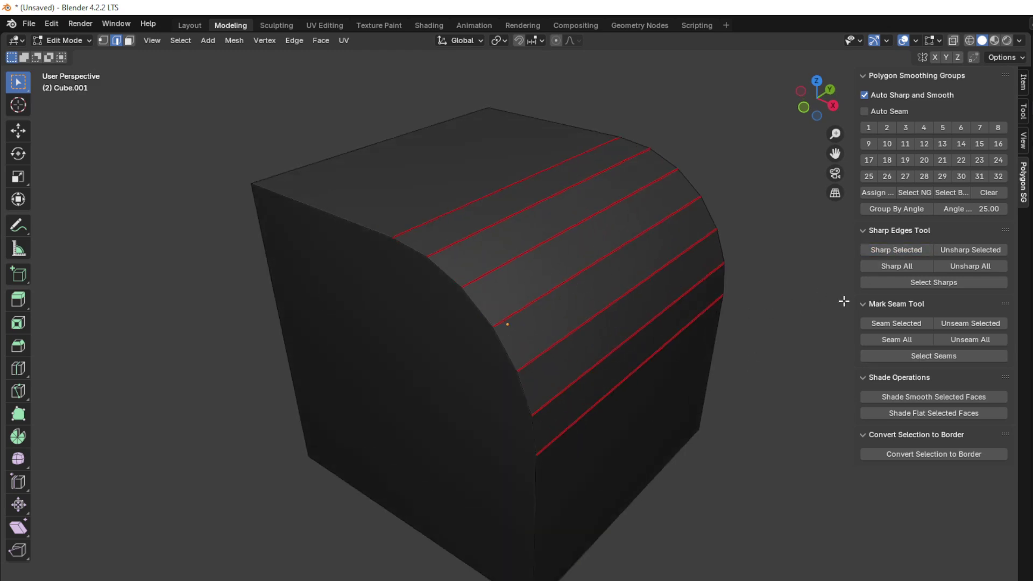
left_click(973, 341)
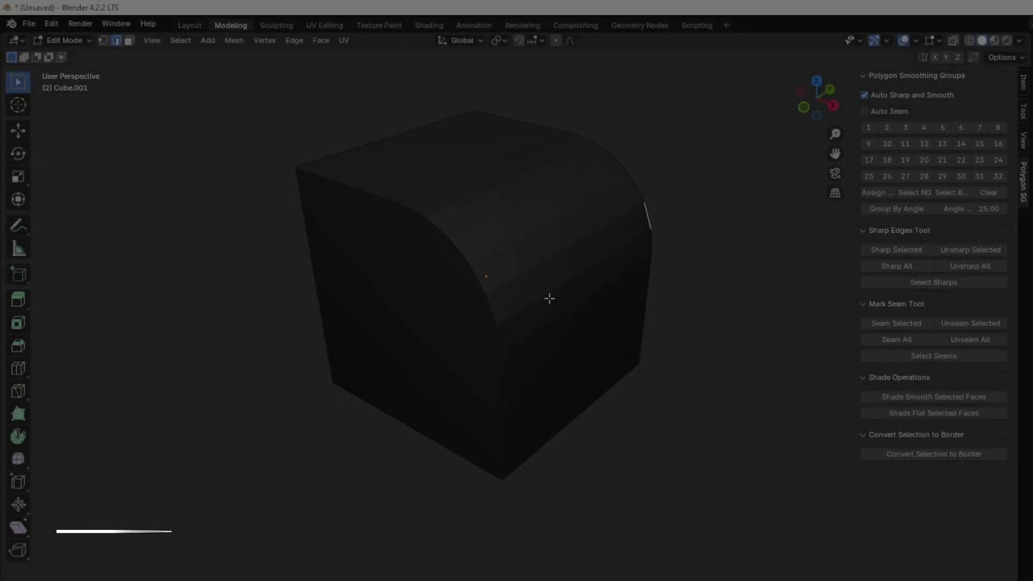
- Smooth-shade the cube's top, curved bevel and right faces
scroll(619, 306, "up", 2)
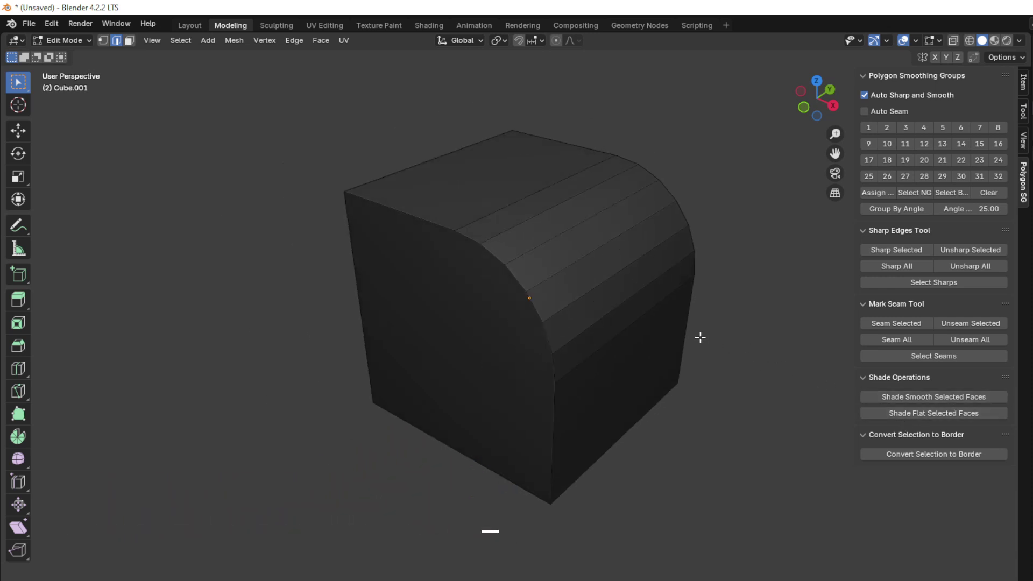
middle_click_drag(699, 339, 583, 304)
key("Tab")
key("Tab")
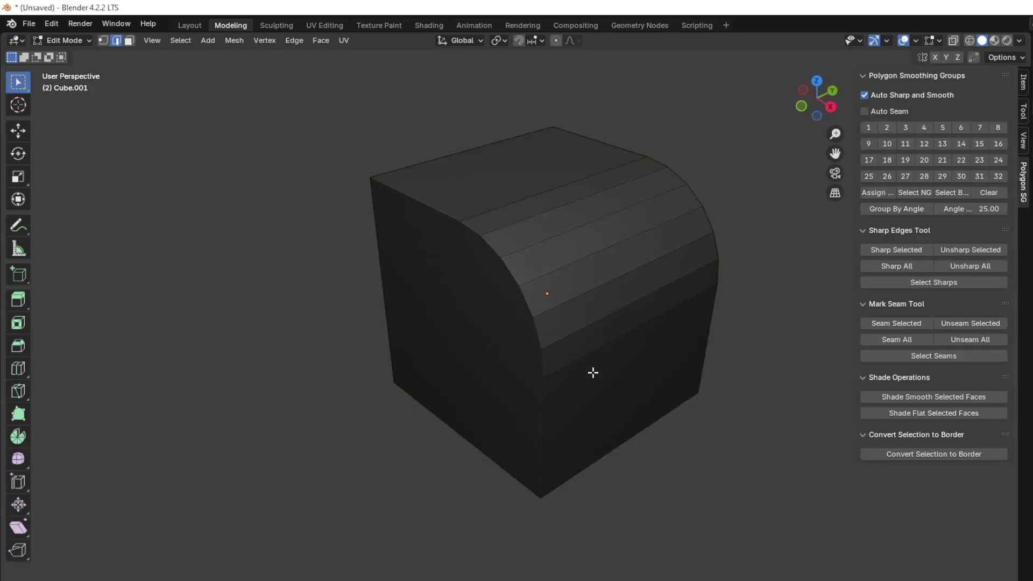
left_click_drag(593, 372, 583, 156)
middle_click_drag(611, 269, 597, 282)
key("3")
left_click_drag(642, 367, 554, 164)
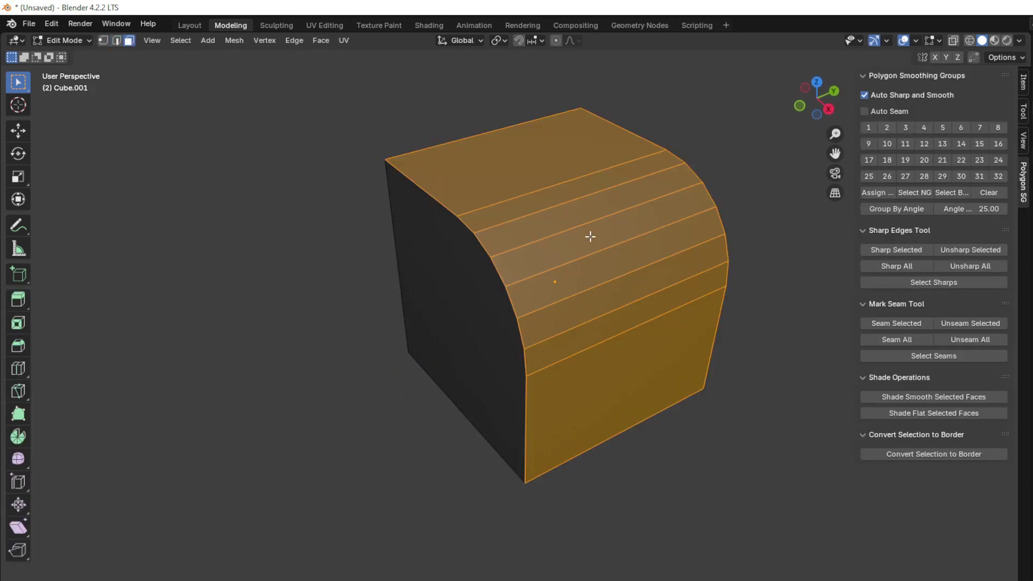
middle_click_drag(579, 212, 631, 198)
left_click(894, 395)
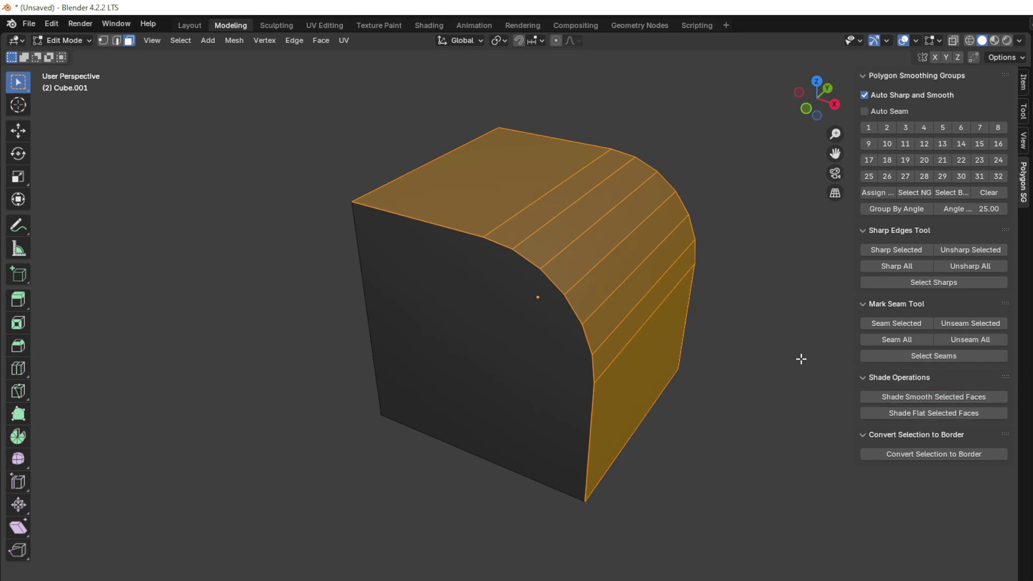
left_click(802, 369)
- Check the smoothing in Object Mode, then flat-shade one bevel strip face
middle_click_drag(747, 363, 628, 360)
key("Tab")
scroll(694, 345, "down", 2)
scroll(595, 291, "up", 2)
key("Tab")
left_click(563, 282)
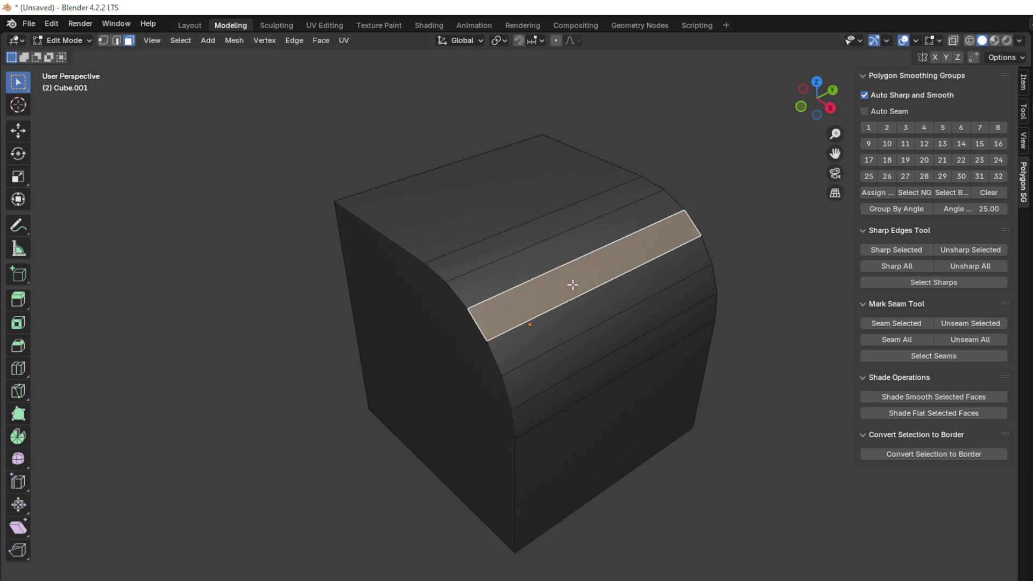
left_click(910, 412)
left_click(770, 321)
- Flat-shade the faces of the bevelled side and return to Object Mode
key("Tab")
mouse_move(736, 348)
middle_mouse_down()
mouse_move(720, 387)
mouse_move(720, 337)
middle_mouse_up()
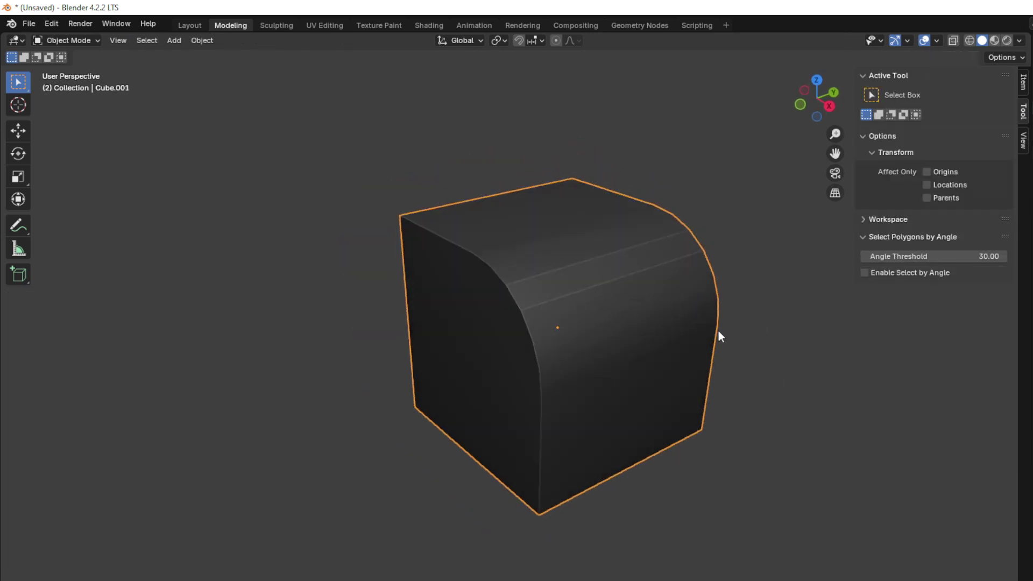
scroll(590, 300, "up", 2)
key("Tab")
left_click_drag(635, 445, 554, 199)
left_click(919, 414)
scroll(606, 274, "down", 3)
middle_click_drag(607, 271, 608, 296)
left_click(763, 353)
scroll(608, 277, "up", 3)
key("Tab")
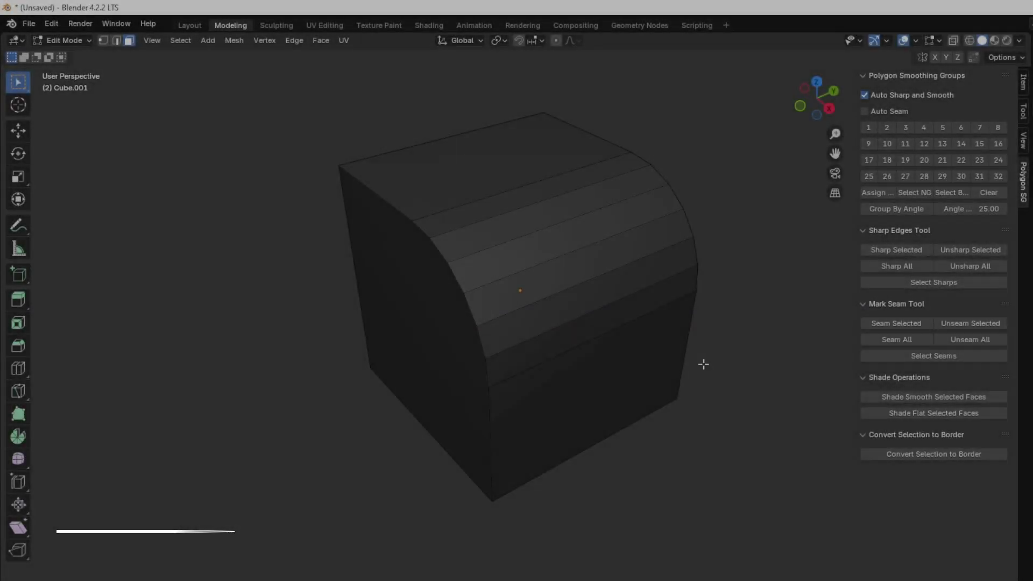
- Convert the front face and three bevel strips to border edges, trying then undoing Sharp Selected
middle_click_drag(703, 364, 639, 341)
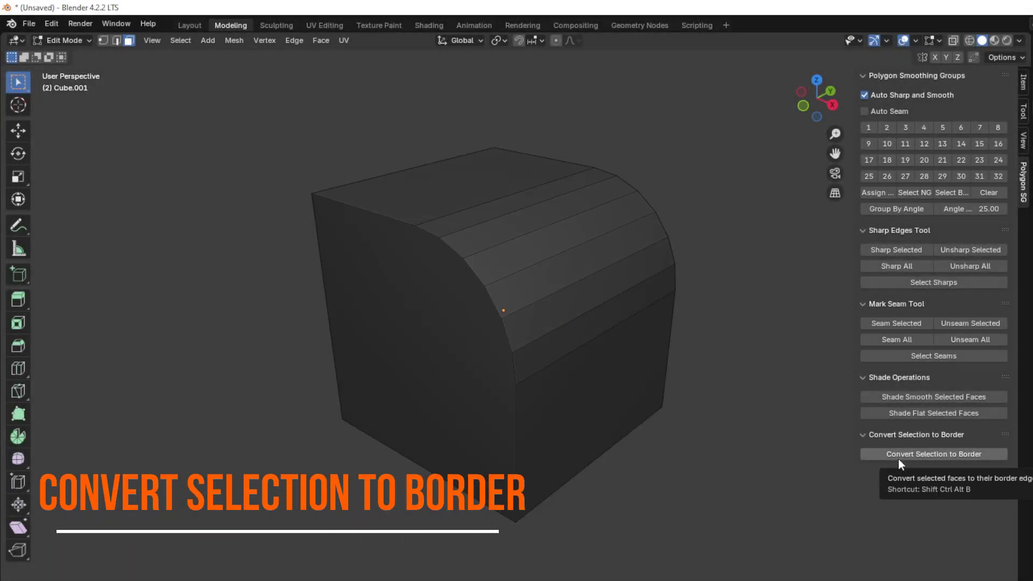
middle_click_drag(634, 382, 623, 374)
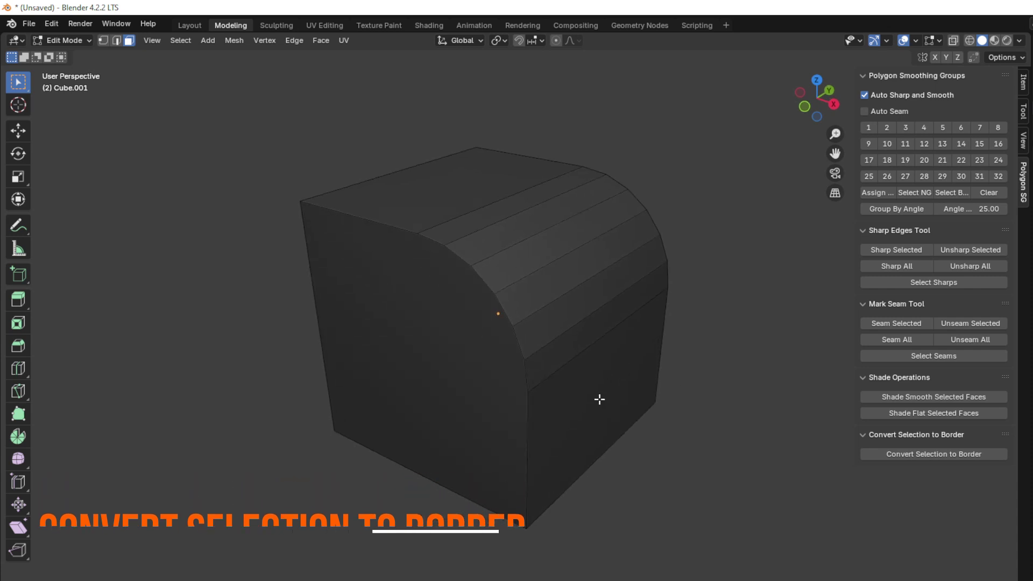
left_click_drag(599, 399, 567, 271)
middle_click_drag(568, 270, 546, 339)
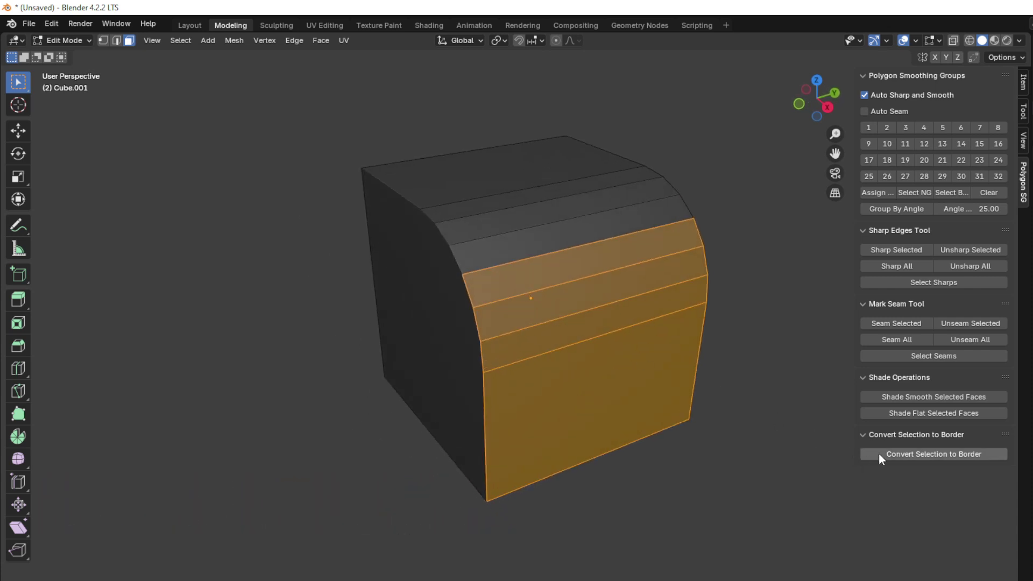
left_click(883, 455)
middle_click_drag(711, 430, 744, 410)
left_click(893, 250)
middle_click_drag(825, 289, 713, 413)
key("ctrl+z")
- Convert the top, bevel strips and front face selection into its bordering edge loop
left_click_drag(570, 369, 523, 175)
key("3")
left_click_drag(594, 382, 529, 181)
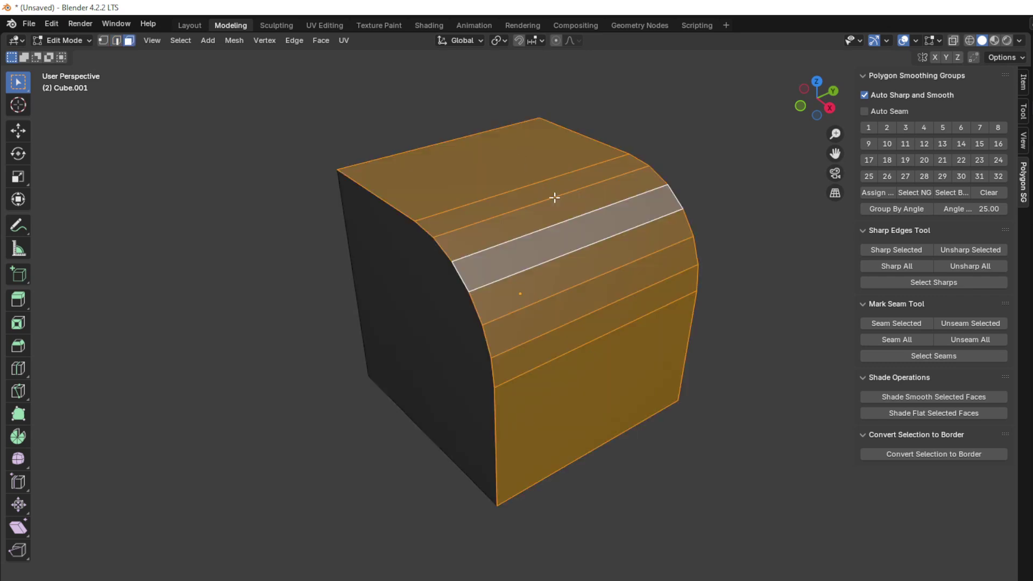
left_click(889, 454)
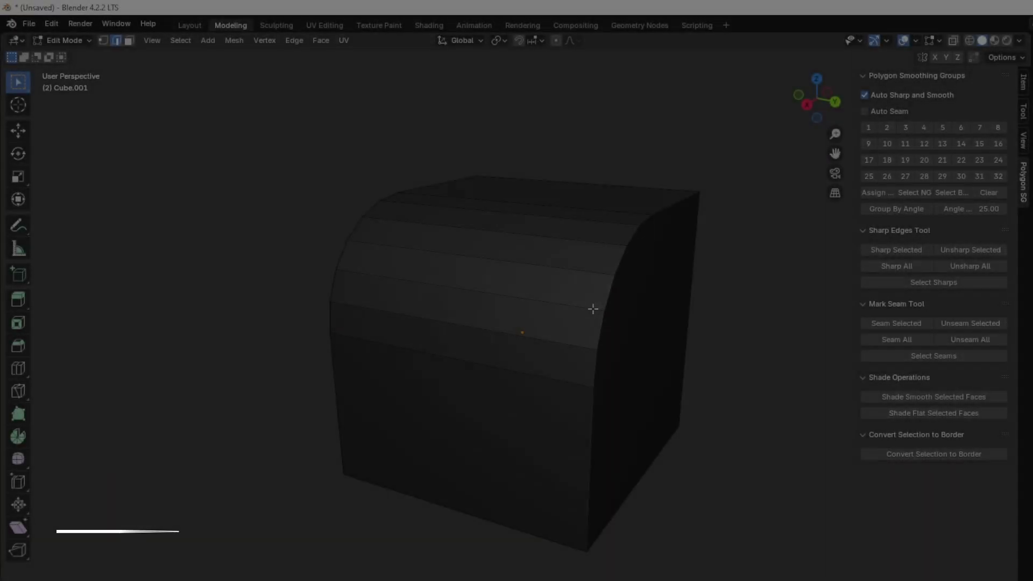
- Enable Select by Angle with an angle threshold of 15
middle_click_drag(593, 308, 647, 310)
left_click(1024, 112)
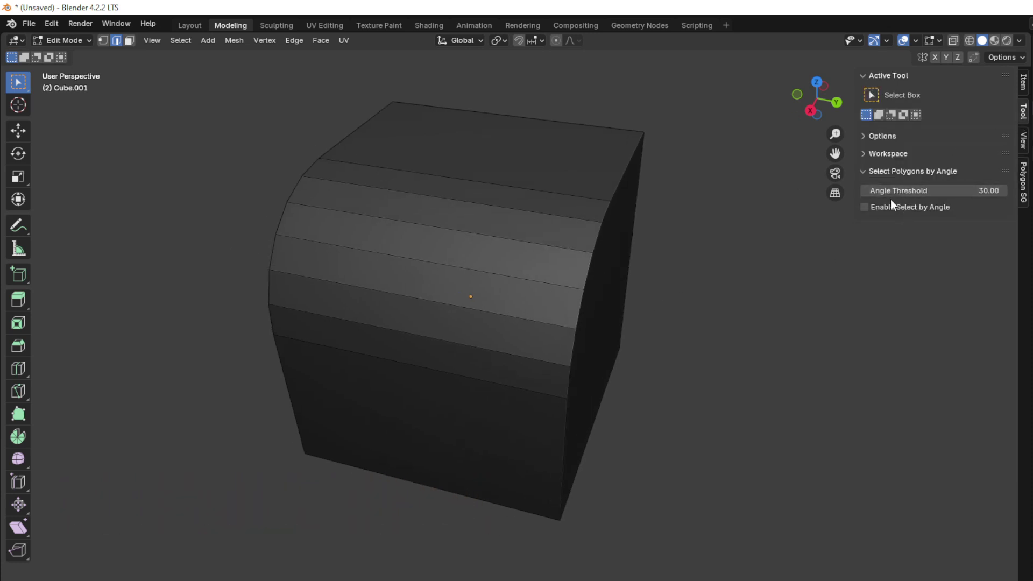
left_click(872, 207)
left_click(943, 191)
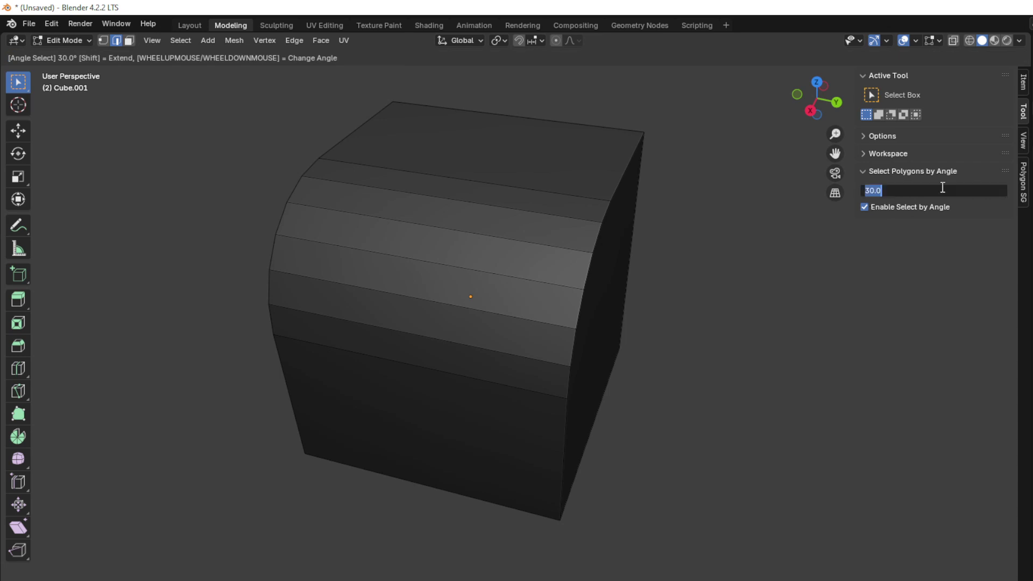
type("15")
key("Return")
- Pick the upper curved strip and grow the selection to faces within 15 degrees
middle_click_drag(664, 220, 575, 231)
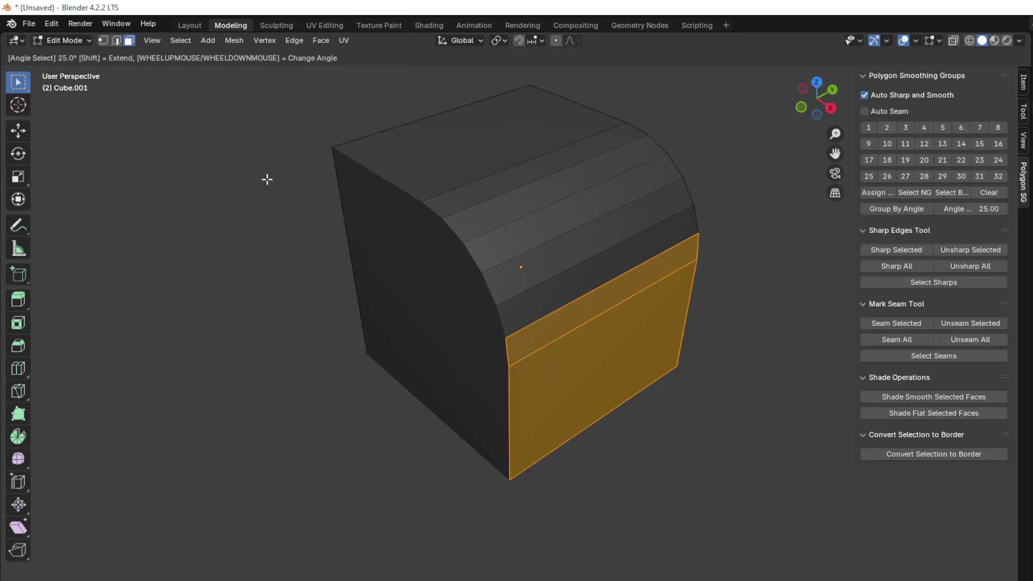
left_click(571, 240)
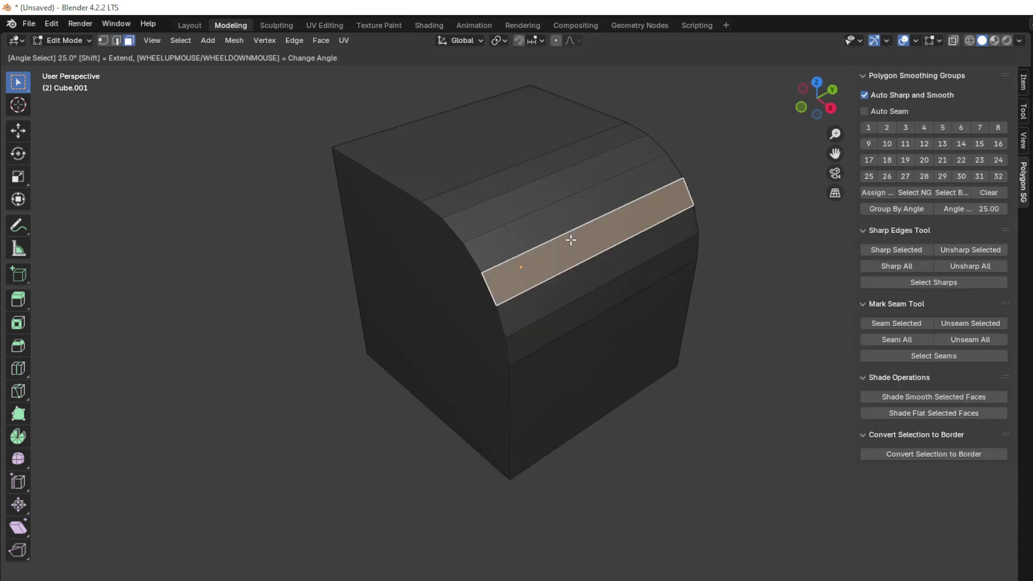
left_click(608, 361)
scroll(538, 273, "down", 3)
middle_click_drag(538, 273, 518, 303)
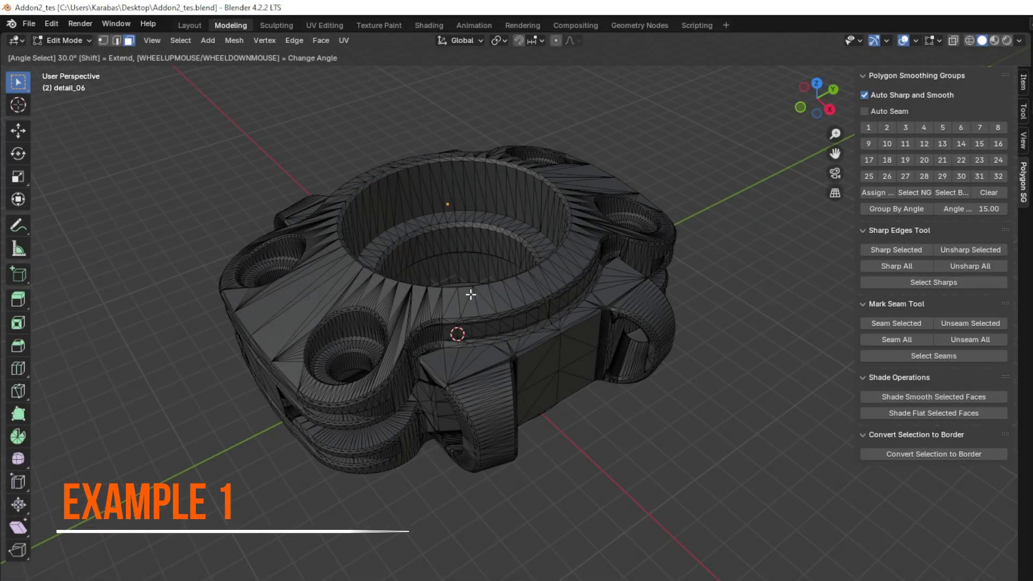
- Tick Enable Select by Angle for detail_06 and click into the Angle Threshold field
scroll(471, 294, "up", 2)
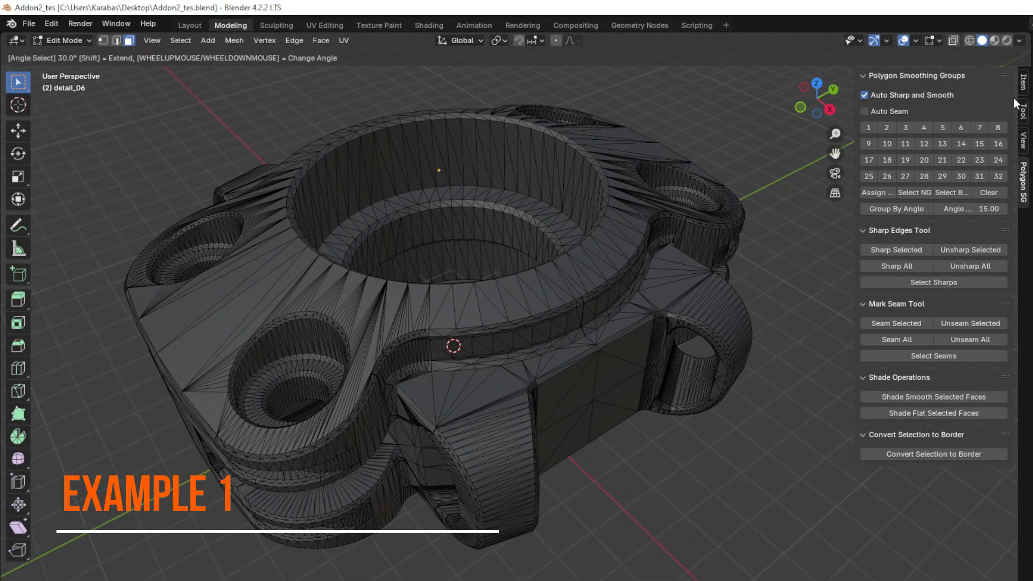
left_click(1022, 111)
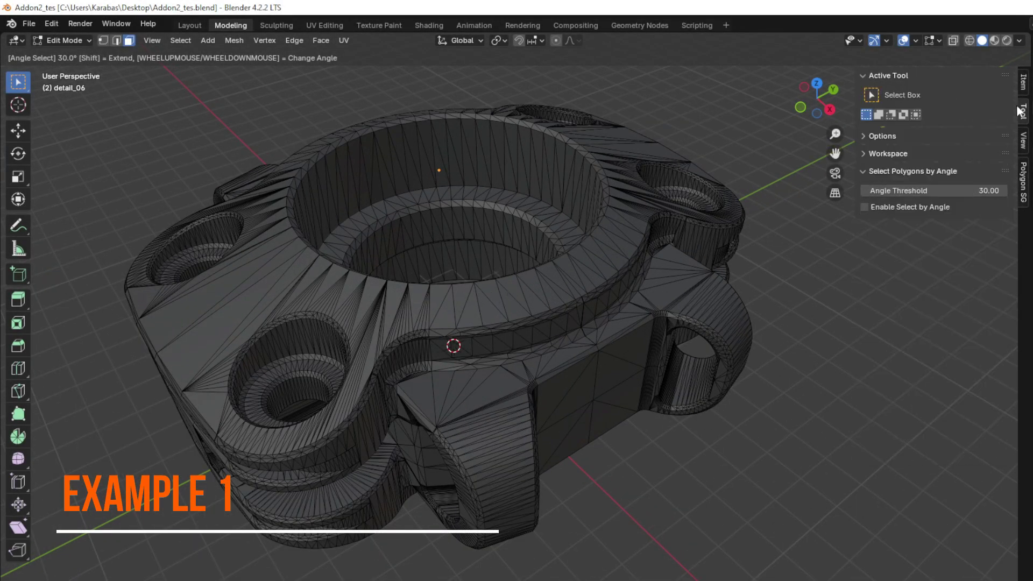
left_click(877, 208)
left_click(896, 191)
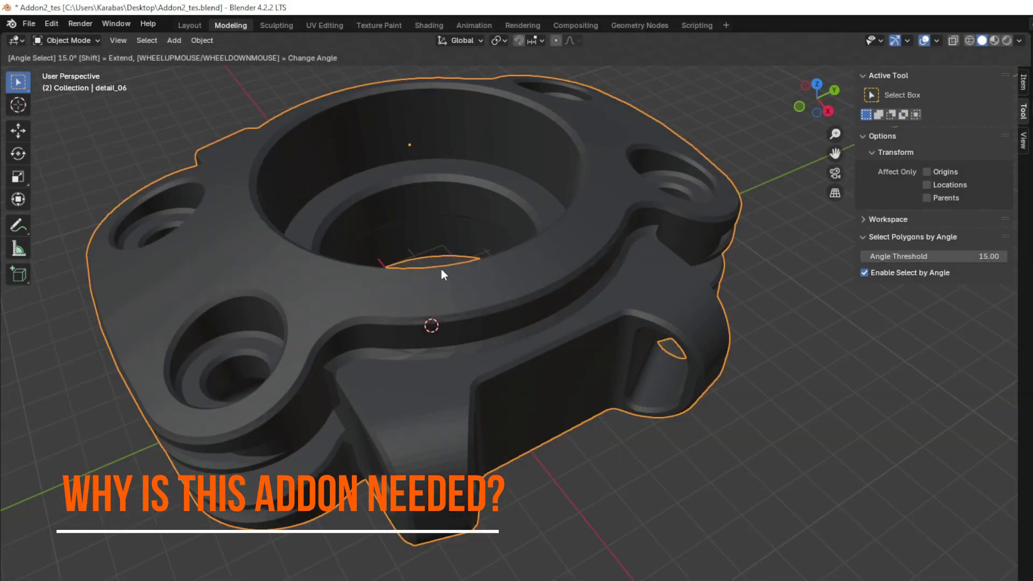
- Apply Shade Auto Smooth to detail_06, then pan and orbit to inspect its surfaces
scroll(441, 275, "down", 3)
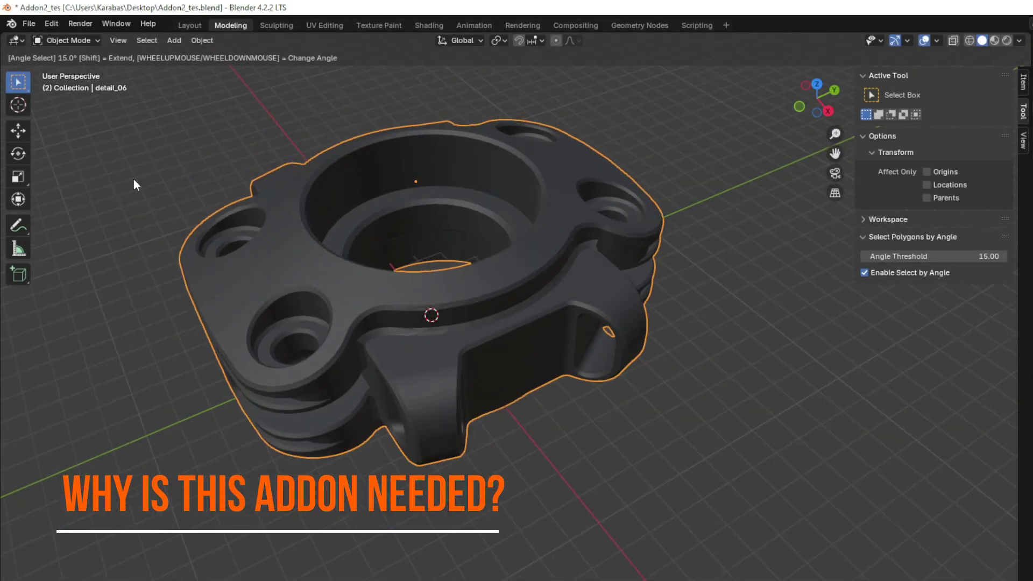
right_click(134, 180)
left_click(100, 163)
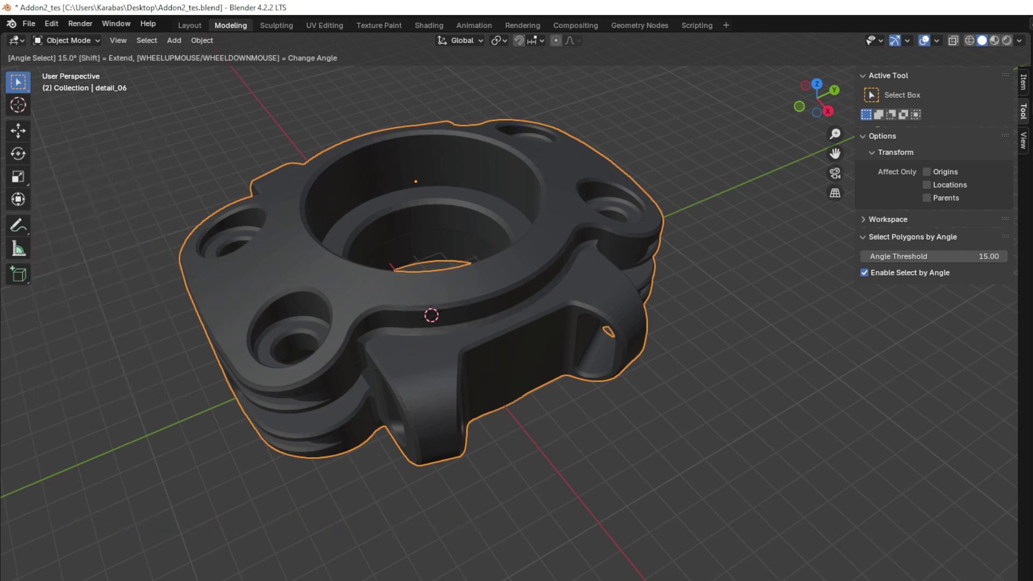
scroll(455, 357, "up", 4)
middle_click_drag(426, 401, 512, 428, "shift")
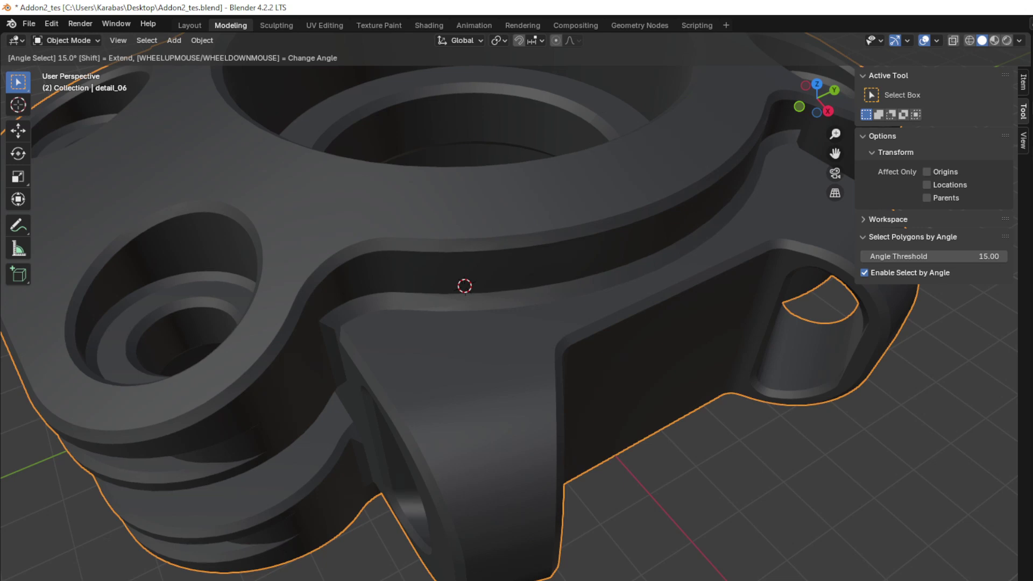
scroll(348, 353, "down", 5)
middle_click_drag(348, 353, 437, 335)
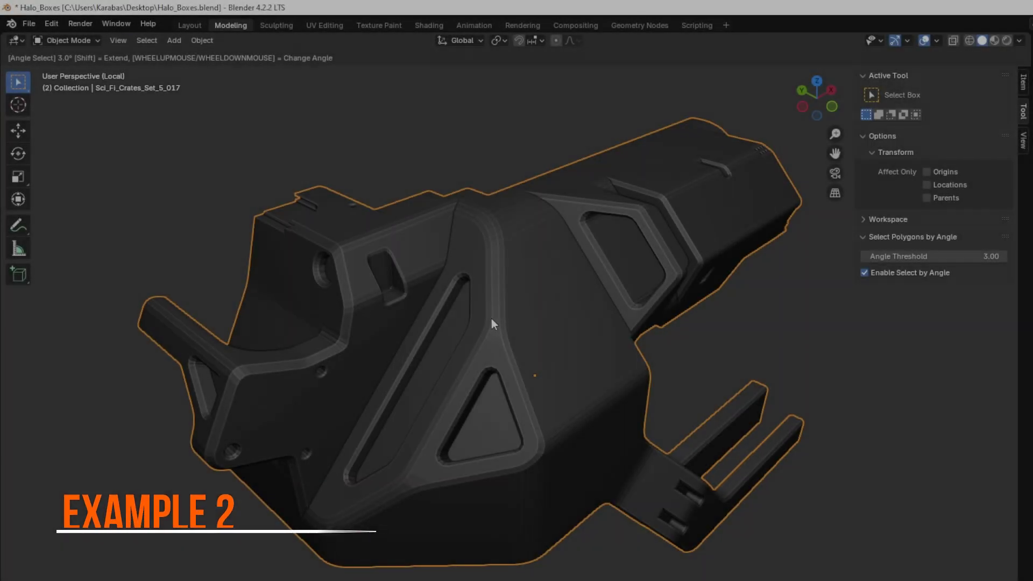
- Apply Shade Auto Smooth to the sci-fi crate part
scroll(477, 285, "down", 3)
middle_click_drag(477, 282, 437, 281)
scroll(373, 267, "up", 2)
right_click(125, 173)
left_click(103, 175)
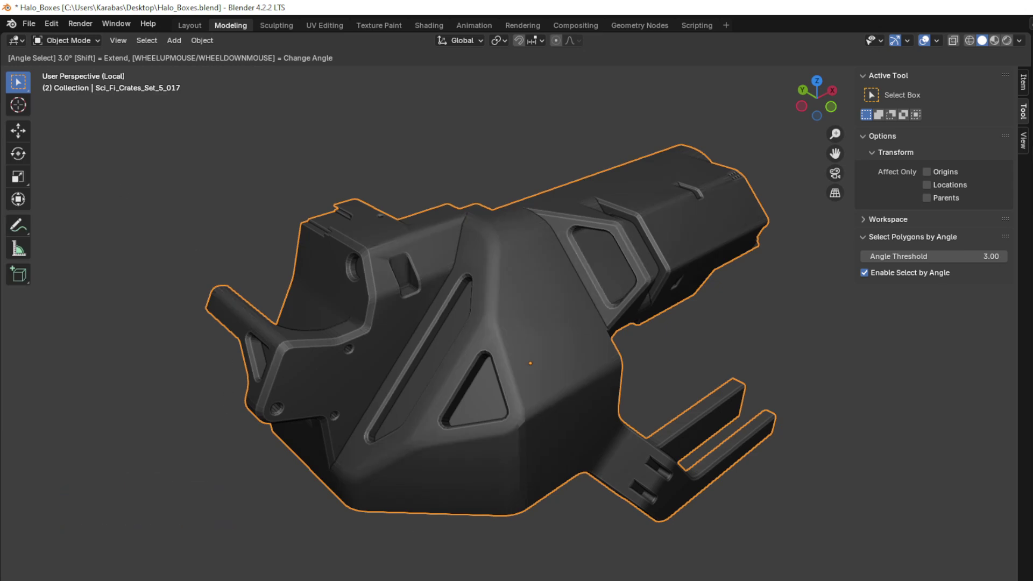
- Zoom and orbit around the crate to check its triangular cut-out and mesh
scroll(441, 484, "up", 6)
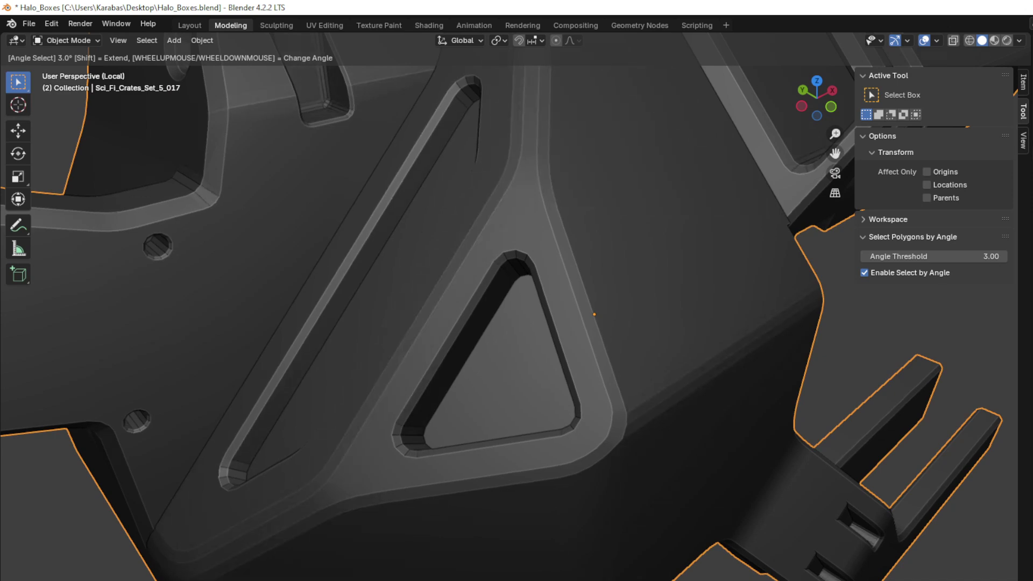
scroll(426, 411, "up", 5)
scroll(343, 457, "down", 8)
middle_click_drag(341, 476, 412, 464)
scroll(526, 253, "up", 4)
middle_click_drag(526, 253, 499, 453)
scroll(410, 252, "down", 6)
middle_click_drag(459, 334, 454, 254)
scroll(495, 346, "up", 4)
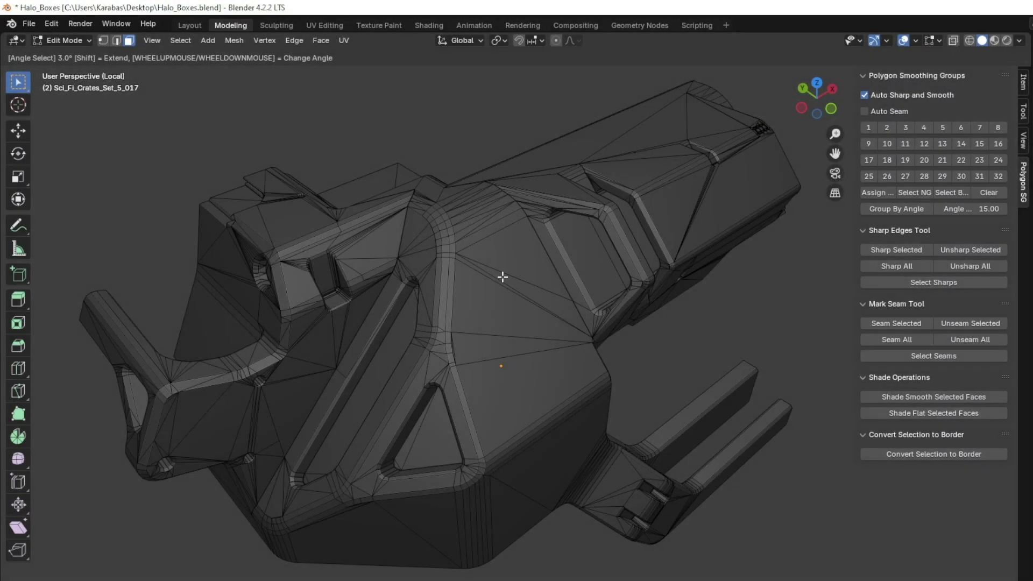
middle_click_drag(502, 277, 438, 270)
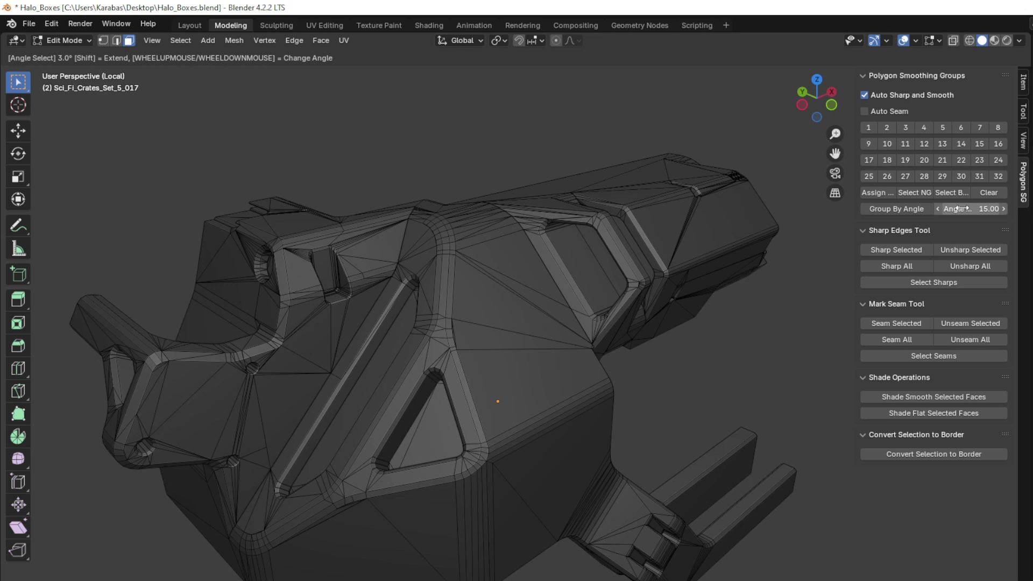
- Group the crate's faces into smoothing groups by angle, comparing Edit and Object Mode
left_click(915, 210)
middle_click_drag(489, 258, 404, 285)
scroll(448, 236, "up", 2)
key("Tab")
scroll(540, 254, "down", 2)
scroll(379, 324, "up", 5)
key("Tab")
- Move in close to inspect the sharp edges around the upper window frame
scroll(463, 295, "down", 6)
middle_click_drag(463, 296, 383, 391)
scroll(382, 392, "up", 5)
mouse_move(431, 333)
middle_mouse_down()
mouse_move(411, 301)
mouse_move(410, 323)
mouse_move(434, 344)
middle_mouse_up()
scroll(516, 396, "down", 4)
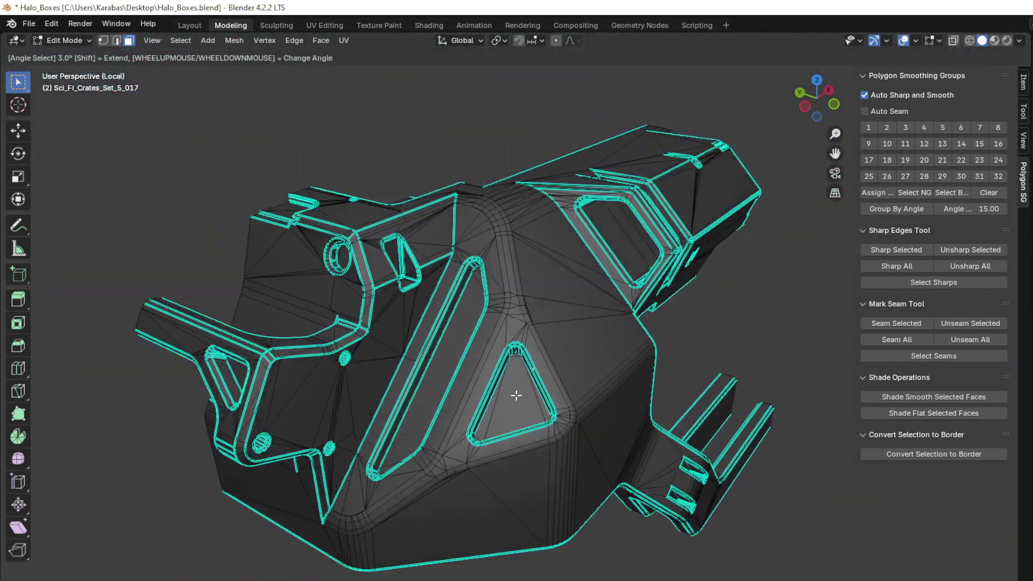
middle_click_drag(516, 396, 480, 521, "shift")
scroll(479, 521, "up", 6)
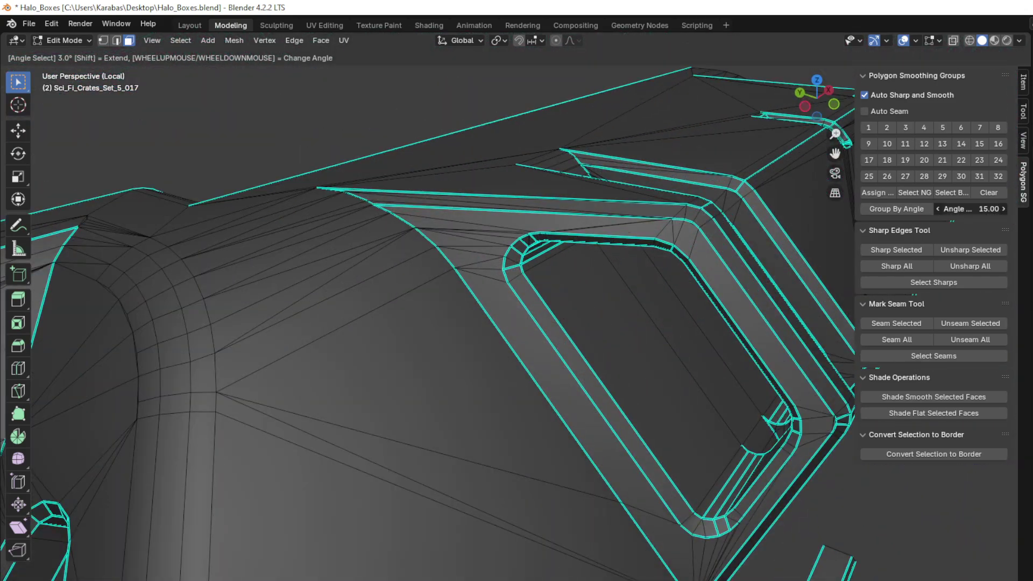
middle_click_drag(490, 234, 450, 222)
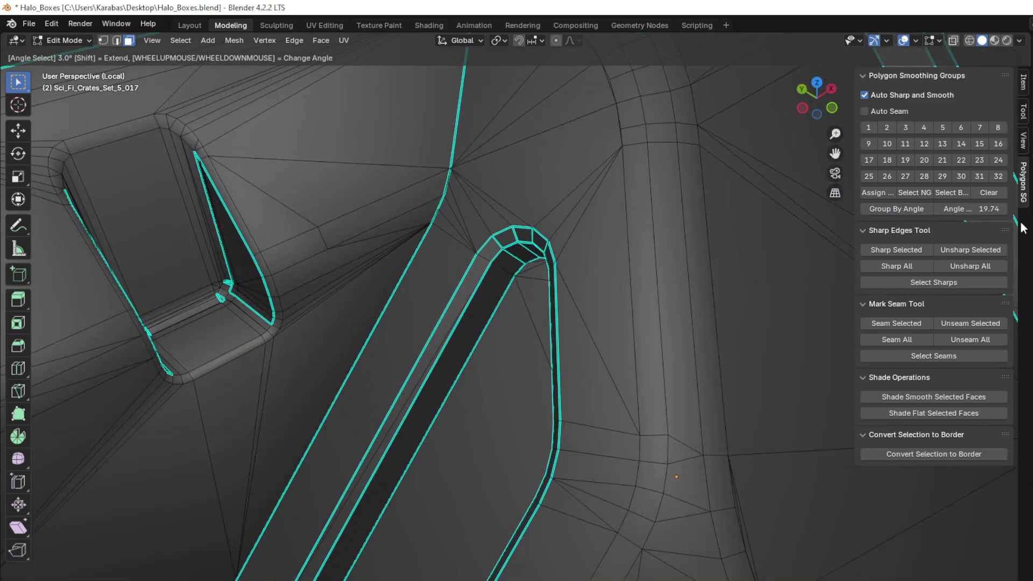
- Orbit out to a wide view of the crate's sharp-edged panels and show the angle settings
scroll(345, 264, "down", 3)
middle_click_drag(367, 254, 408, 258)
scroll(253, 301, "down", 4)
middle_click_drag(242, 301, 422, 330)
scroll(397, 293, "up", 5)
scroll(269, 320, "down", 4)
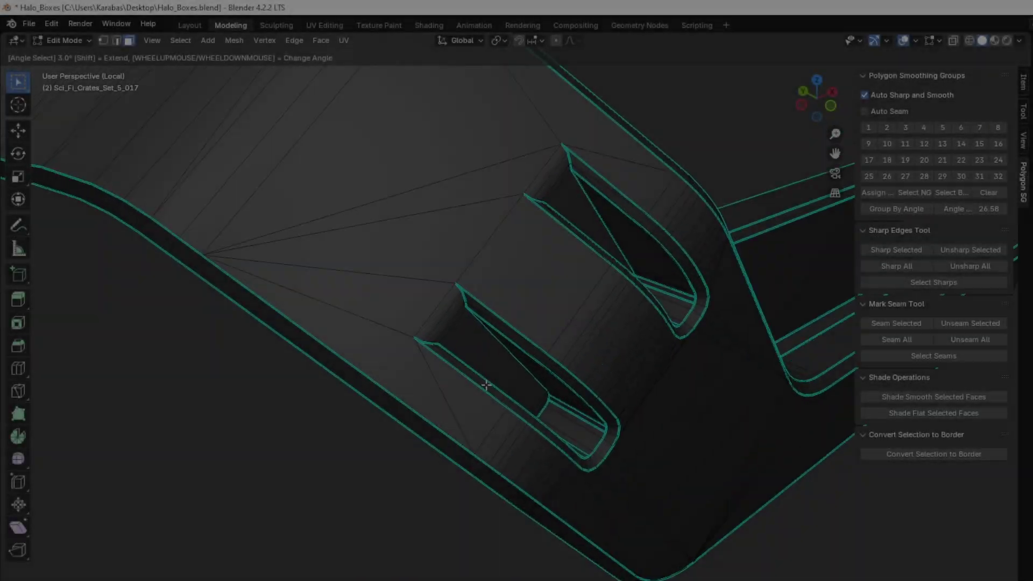
middle_click_drag(377, 216, 524, 364)
scroll(456, 263, "up", 2)
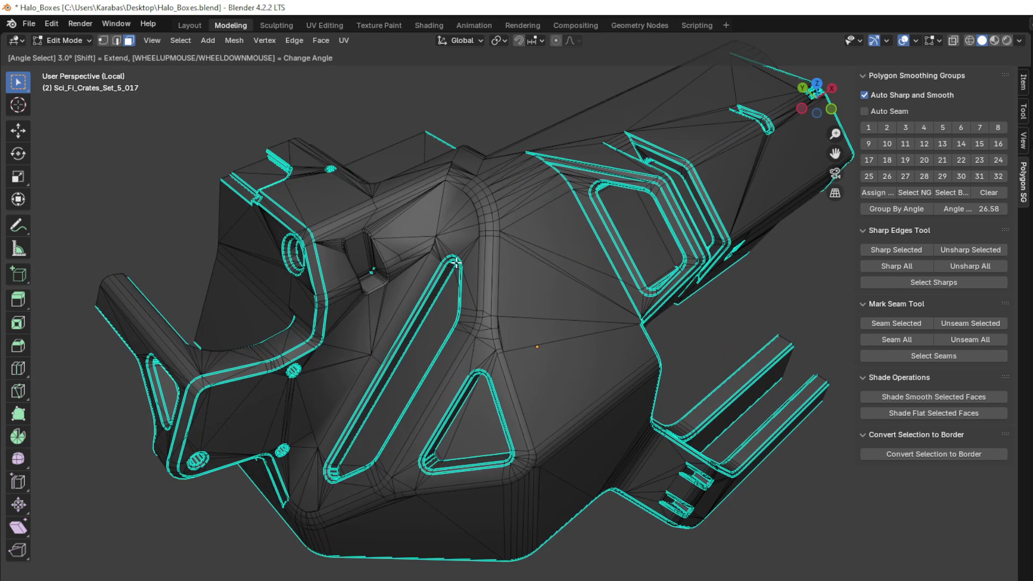
left_click(1024, 111)
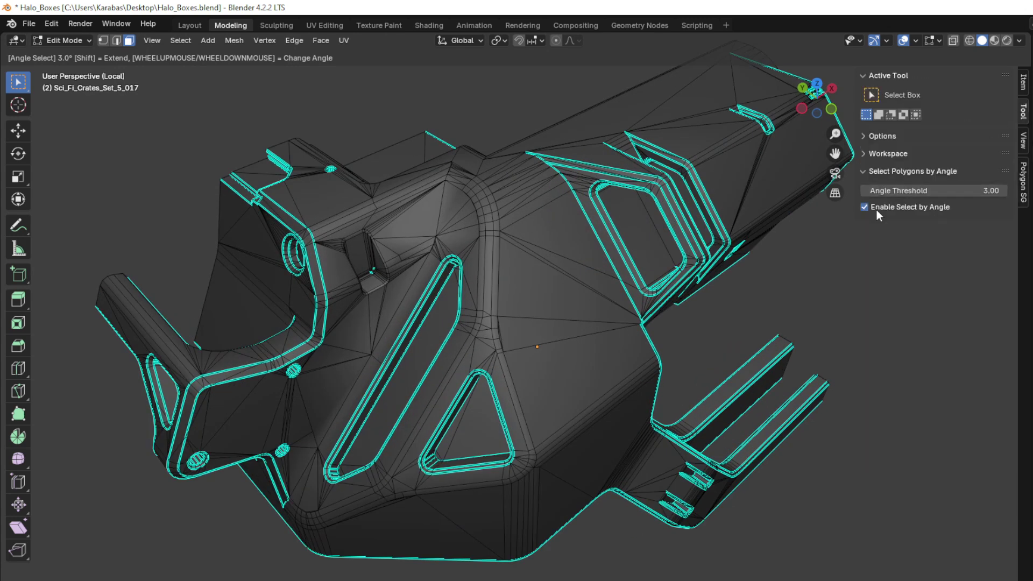
- Select the window frame's large recessed faces by angle and extend across connected faces
left_click(1024, 179)
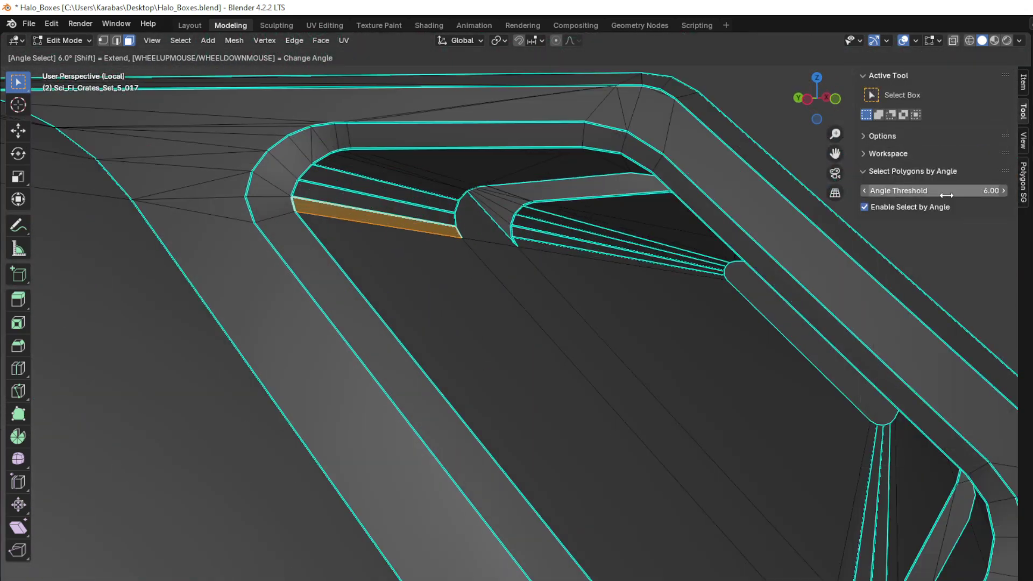
scroll(463, 258, "down", 3)
middle_click_drag(462, 258, 461, 268)
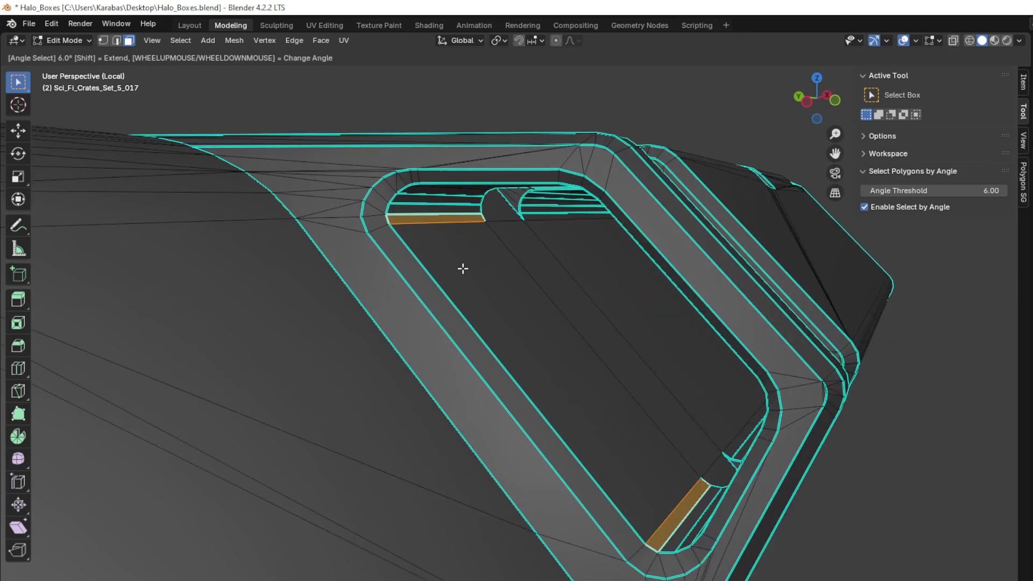
left_click(449, 224)
scroll(448, 224, "down", 3)
middle_click_drag(448, 224, 459, 264)
scroll(446, 280, "up", 3)
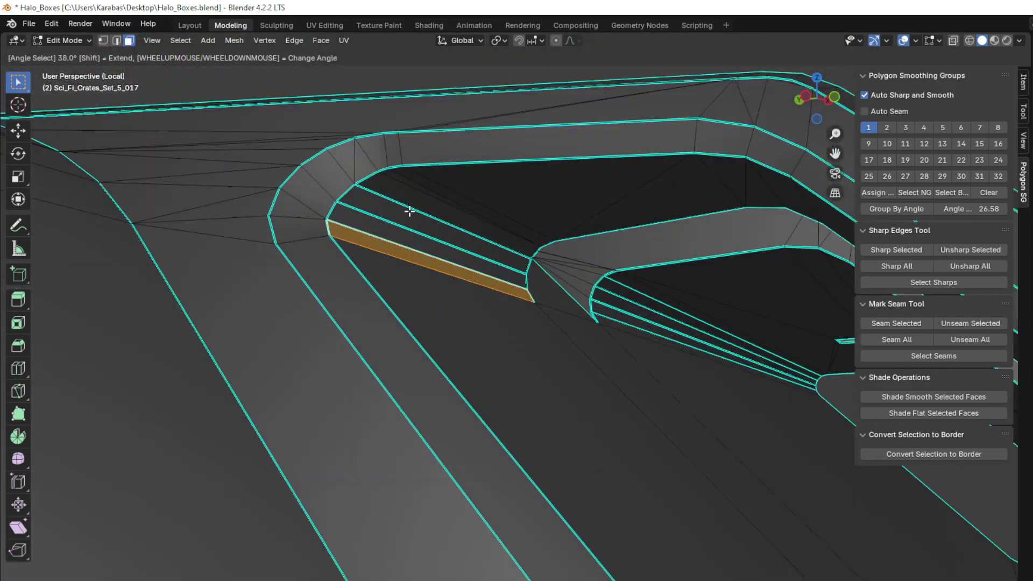
left_click(462, 193)
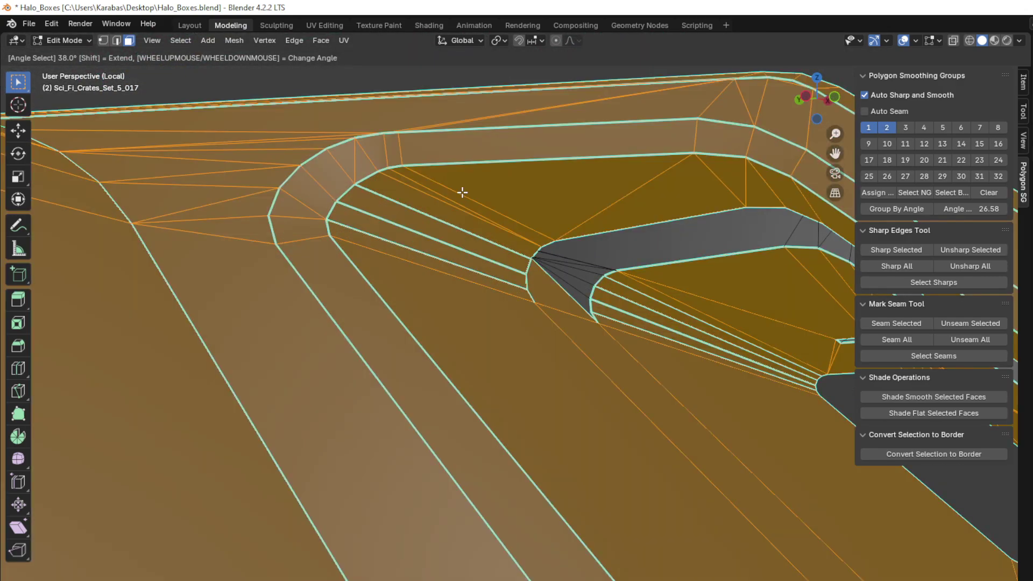
scroll(398, 188, "down", 1)
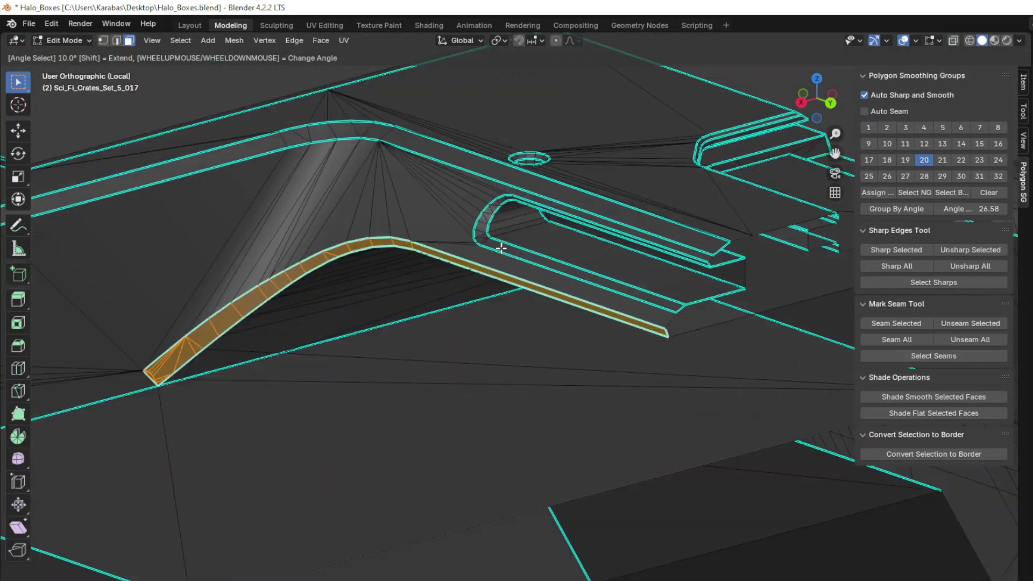
- Orbit to a near top-down view around the selected face strip
middle_click_drag(501, 248, 497, 343)
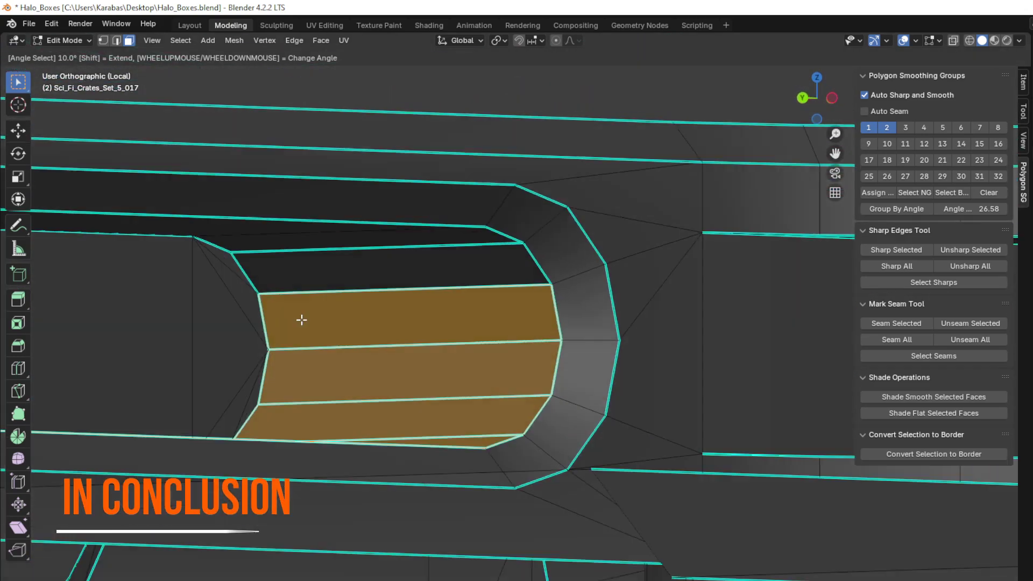
middle_click_drag(302, 319, 350, 318)
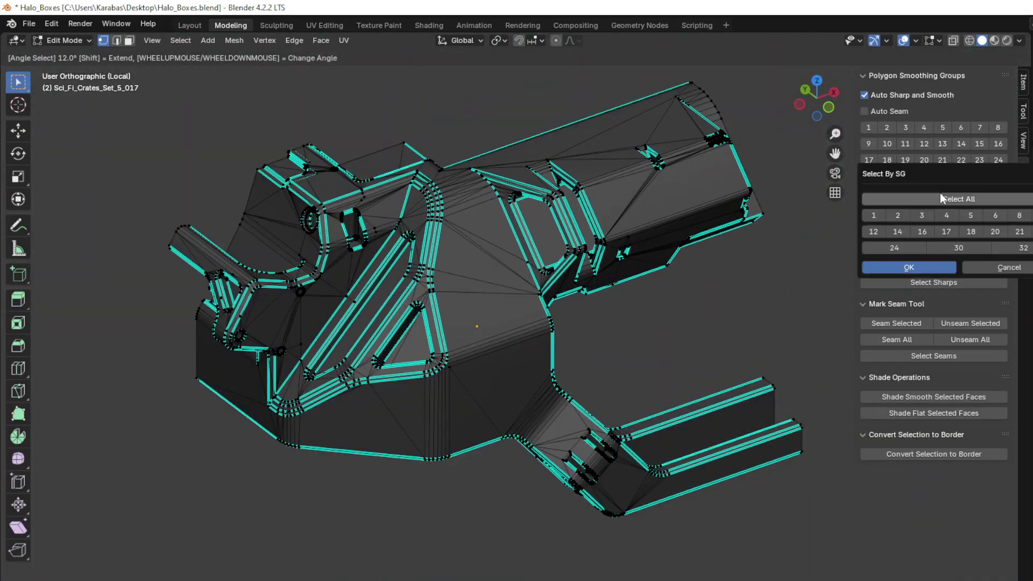
- Toggle smoothing groups 1 and 2 in the Select By SG window, then close it
left_click_drag(941, 175, 618, 238)
left_click(550, 277)
left_click(575, 279)
left_click(575, 279)
left_click(126, 36)
left_click(956, 192)
- Reopen the group window and toggle groups 1 and 2 on and off again
left_click_drag(912, 175, 574, 281)
left_click(551, 320)
left_click(573, 320)
left_click(573, 320)
left_click(658, 370)
middle_click_drag(662, 339, 669, 337)
key("3")
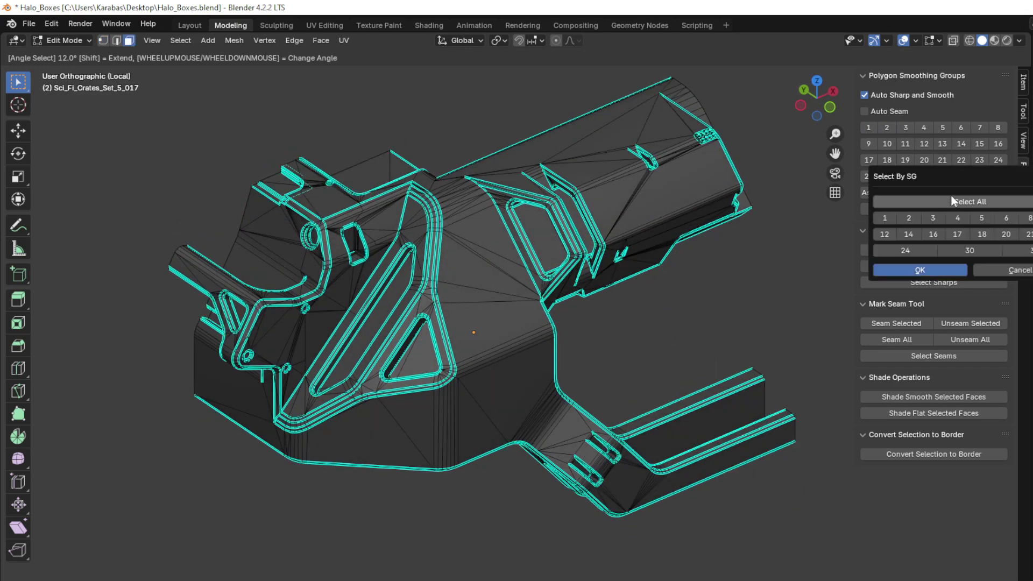
- Choose groups 1 and 2 in Select By SG, deselect them and cancel
left_click(951, 193)
left_click(603, 302)
left_click(583, 303)
left_click(608, 304)
left_click(611, 305)
left_click(707, 355)
- Orbit around the complete smoothly shaded crate assembly
scroll(756, 249, "down", 3)
middle_click_drag(756, 248, 539, 280)
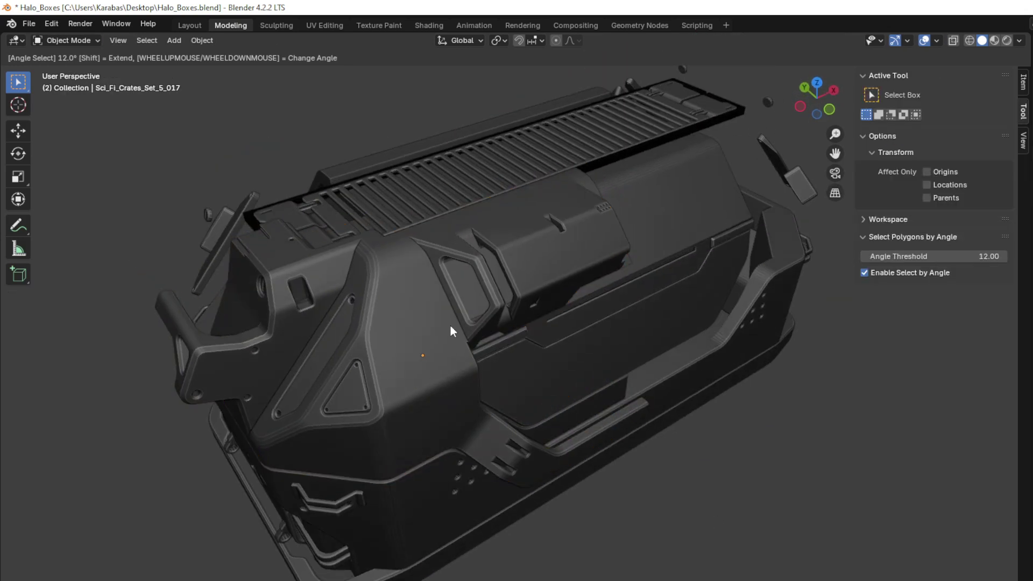
scroll(450, 325, "up", 4)
mouse_move(450, 325)
middle_mouse_down()
mouse_move(541, 242)
mouse_move(379, 318)
mouse_move(458, 311)
middle_mouse_up()
scroll(459, 312, "down", 5)
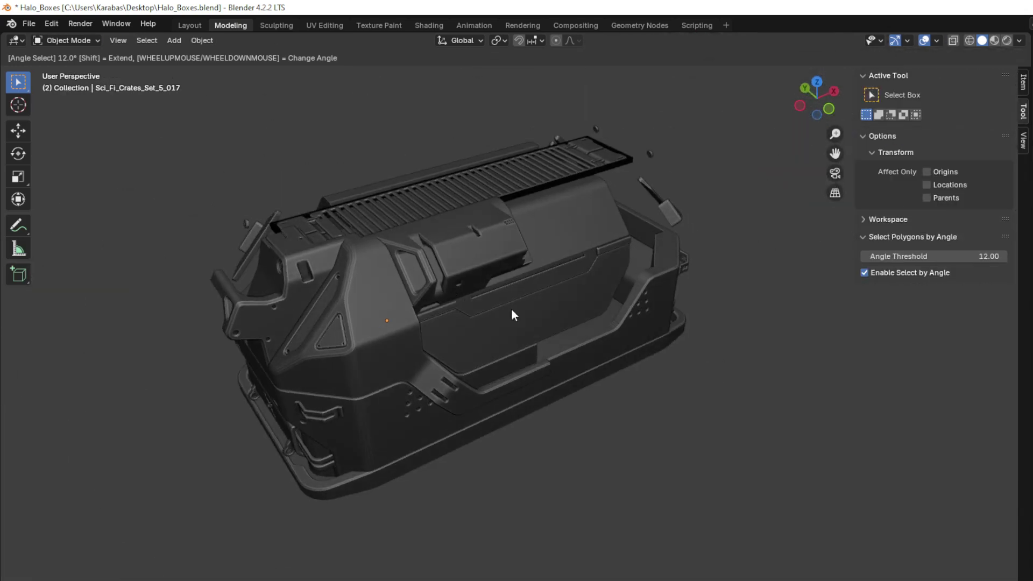